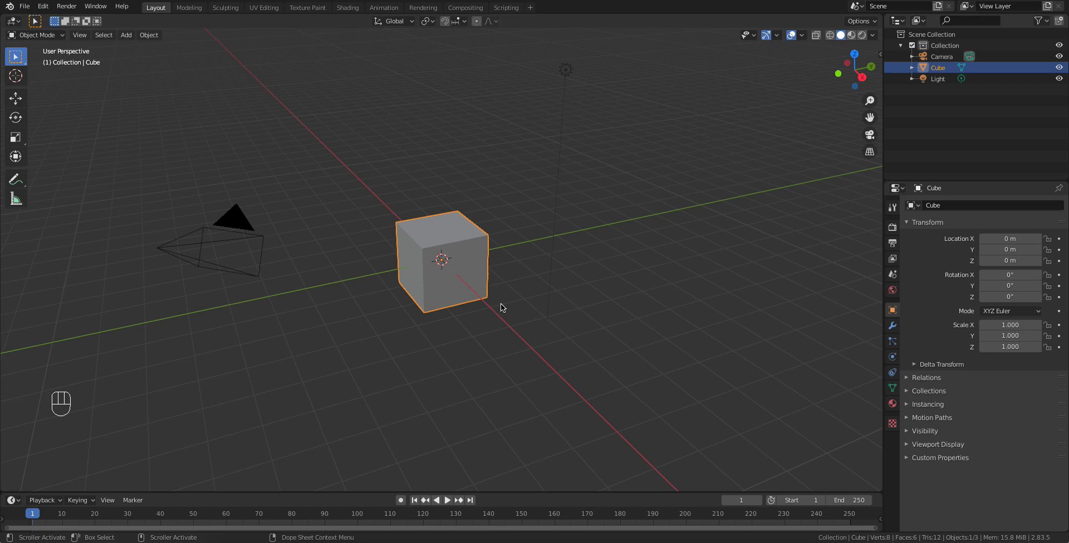
# Step: Select the default cube in the viewport and enter Edit Mode
pyautogui.scroll(3, 478, 299)
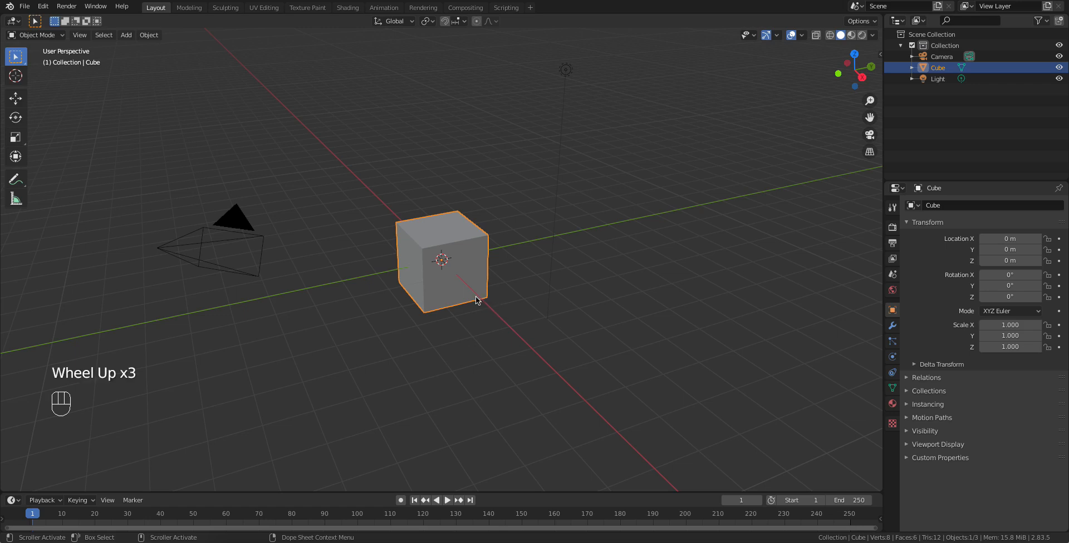
pyautogui.click(454, 285)
pyautogui.scroll(5, 455, 285)
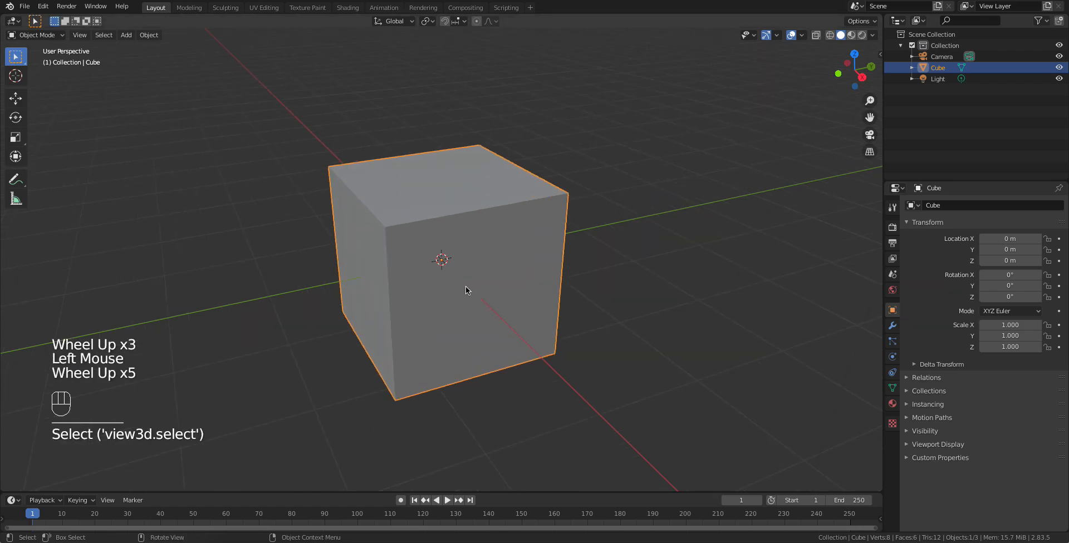
pyautogui.scroll(-1, 465, 287)
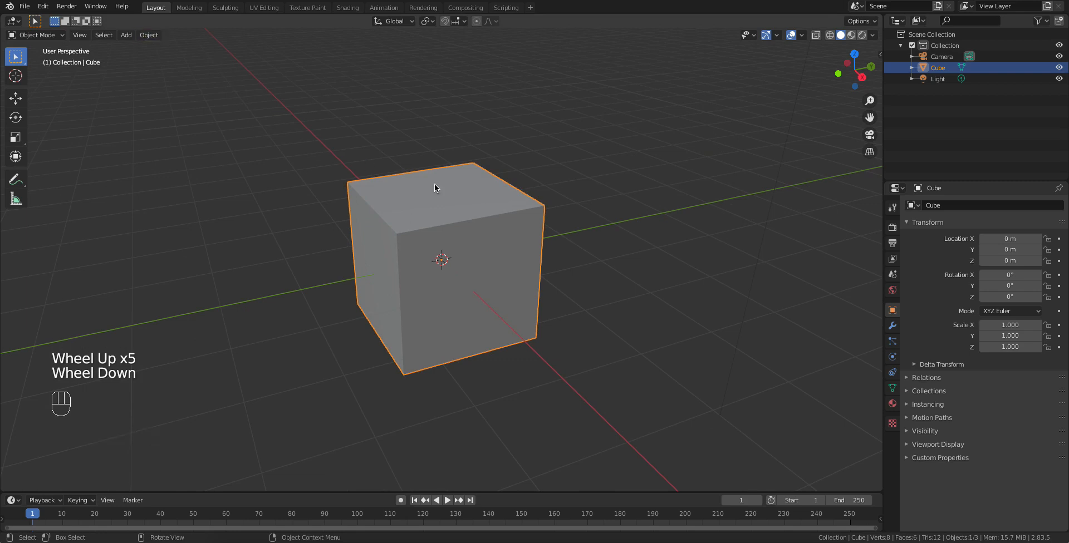
pyautogui.press('Tab')
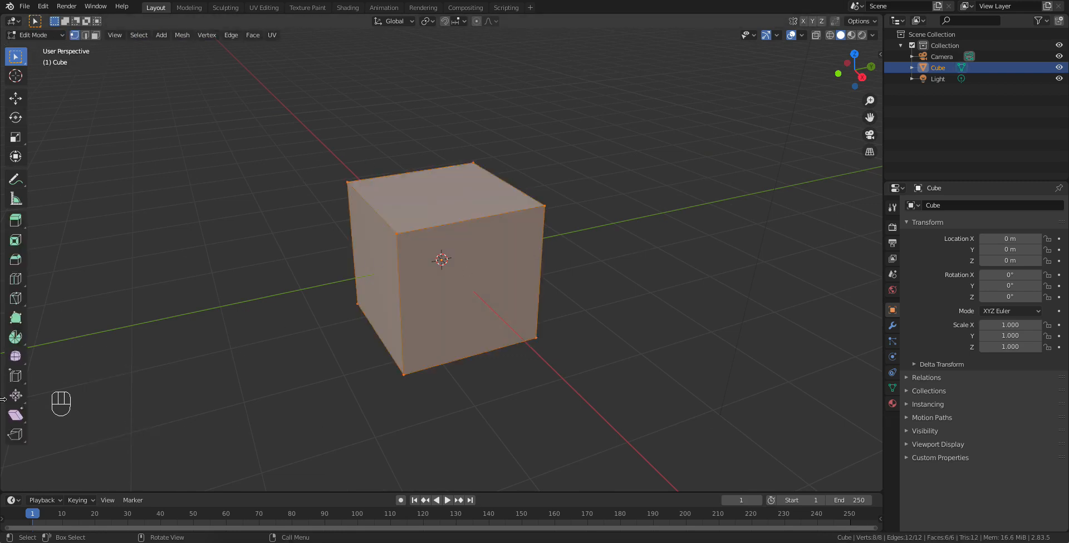
# Step: View the cube in the Modeling workspace, return to the Layout workspace and put the cube back in Edit Mode
pyautogui.press('Tab')
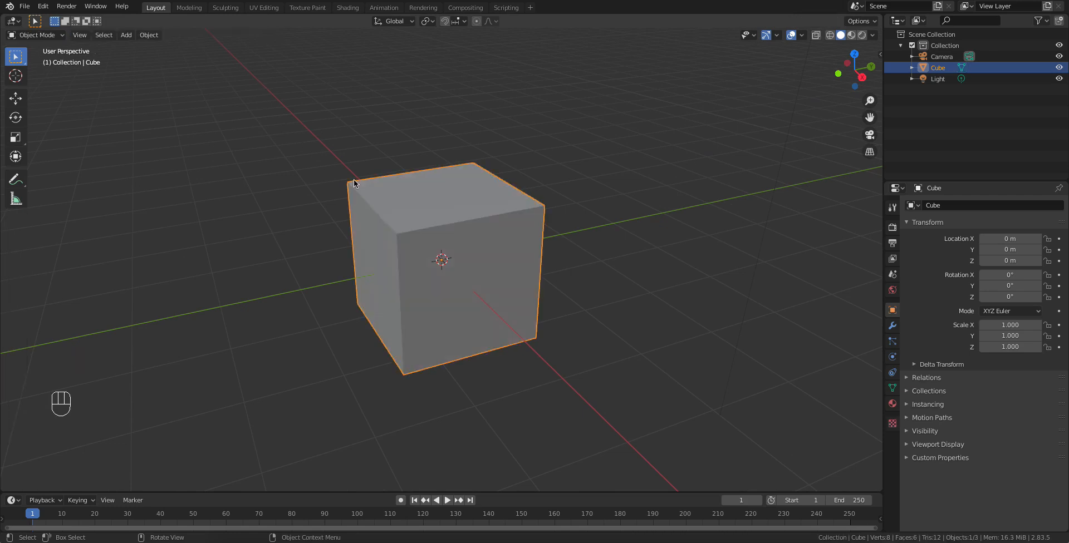
pyautogui.click(189, 8)
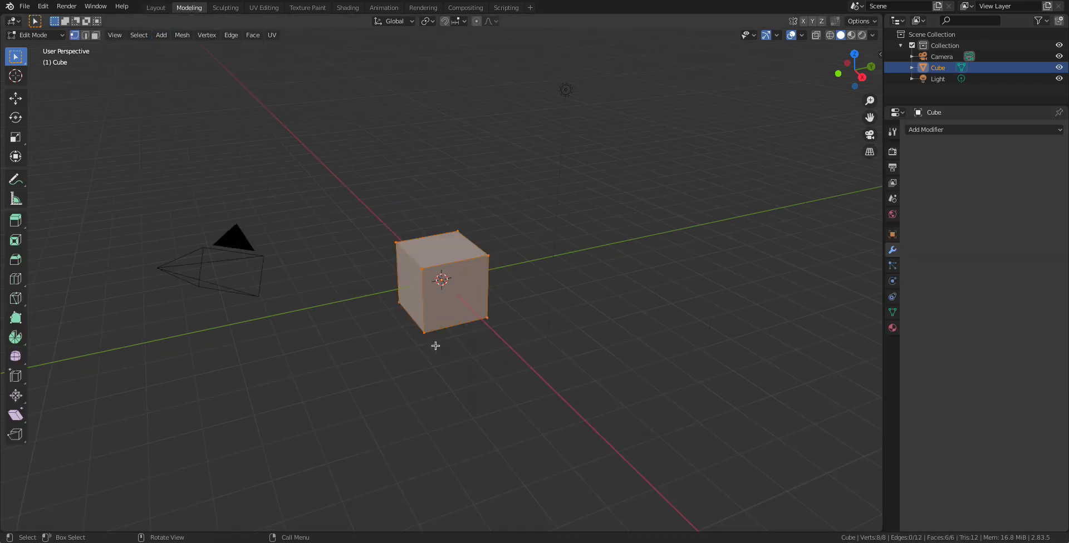
pyautogui.click(157, 9)
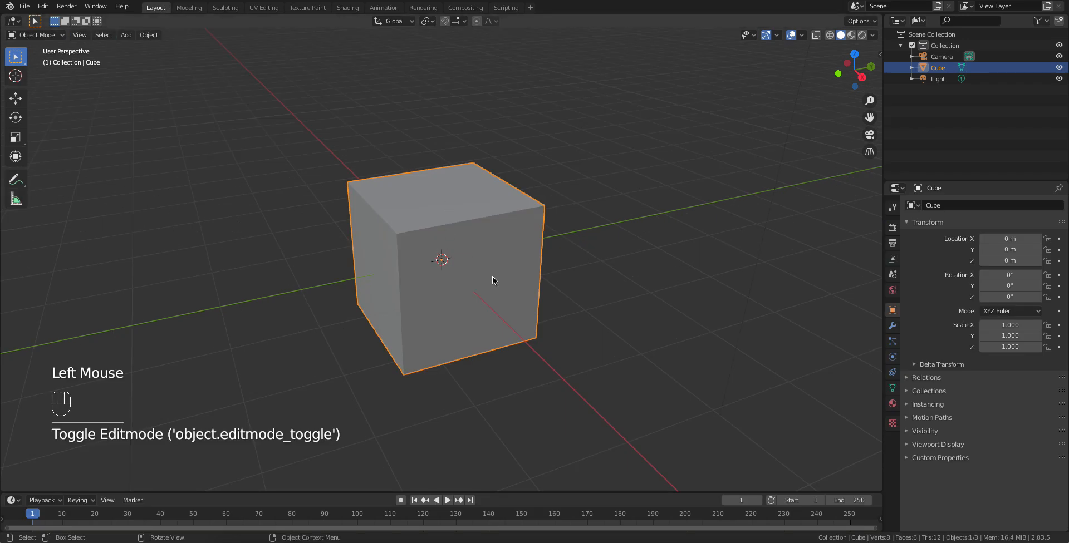
pyautogui.press('Tab')
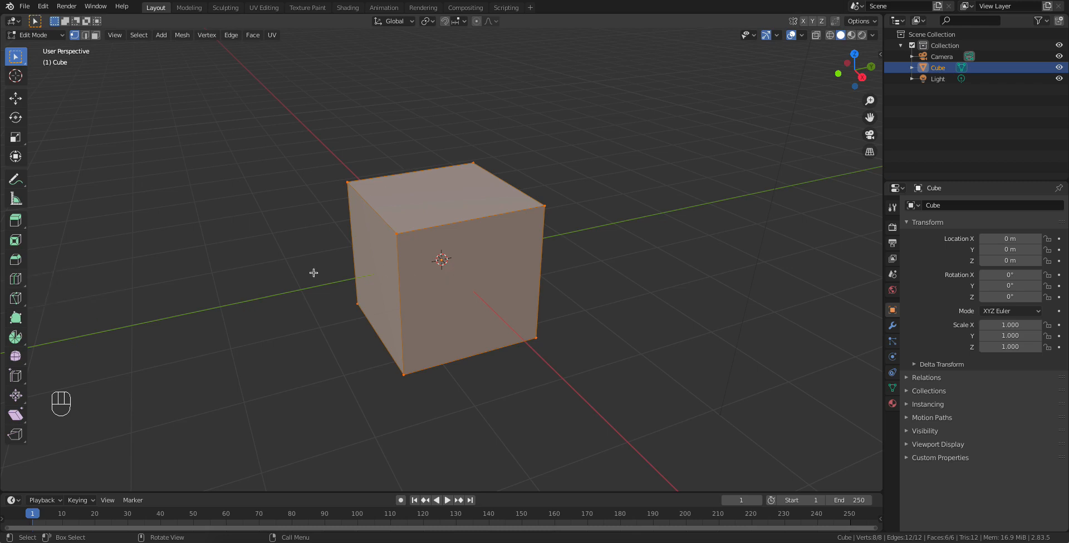
# Step: Add a single vertical loop cut through the middle of the cube with the Loop Cut tool and deselect it
pyautogui.click(15, 279)
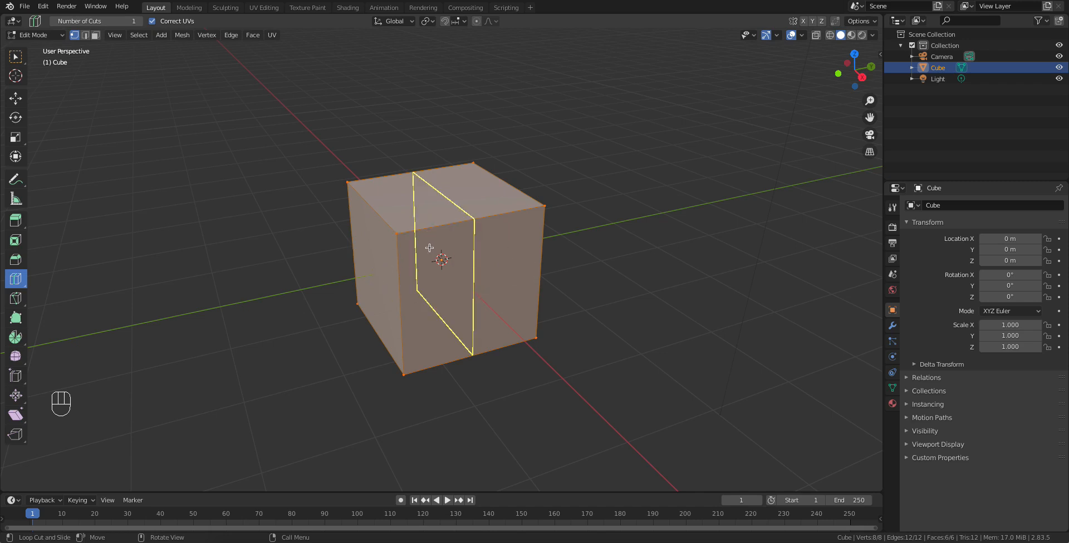
pyautogui.click(462, 227)
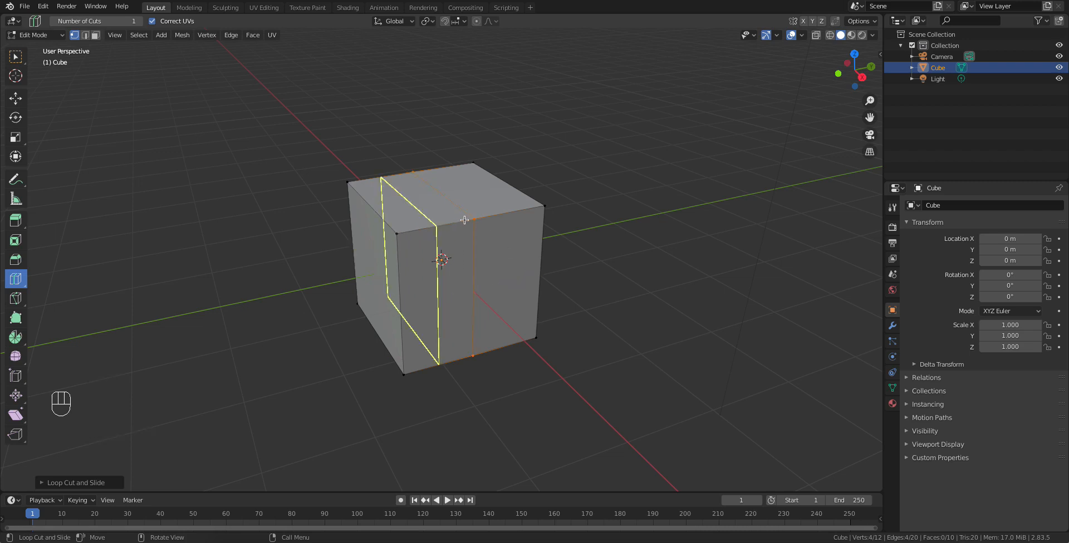
pyautogui.press('Escape')
pyautogui.press('Escape')
pyautogui.click(16, 56)
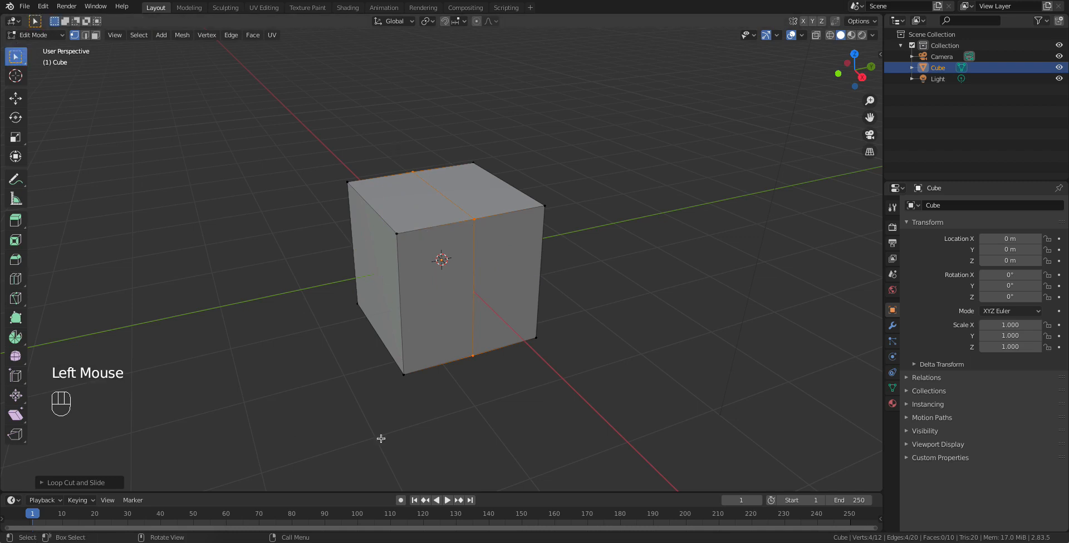
pyautogui.click(644, 343)
pyautogui.moveTo(624, 334); pyautogui.dragTo(597, 331, button='middle')
pyautogui.moveTo(418, 241); pyautogui.dragTo(408, 179, button='middle')
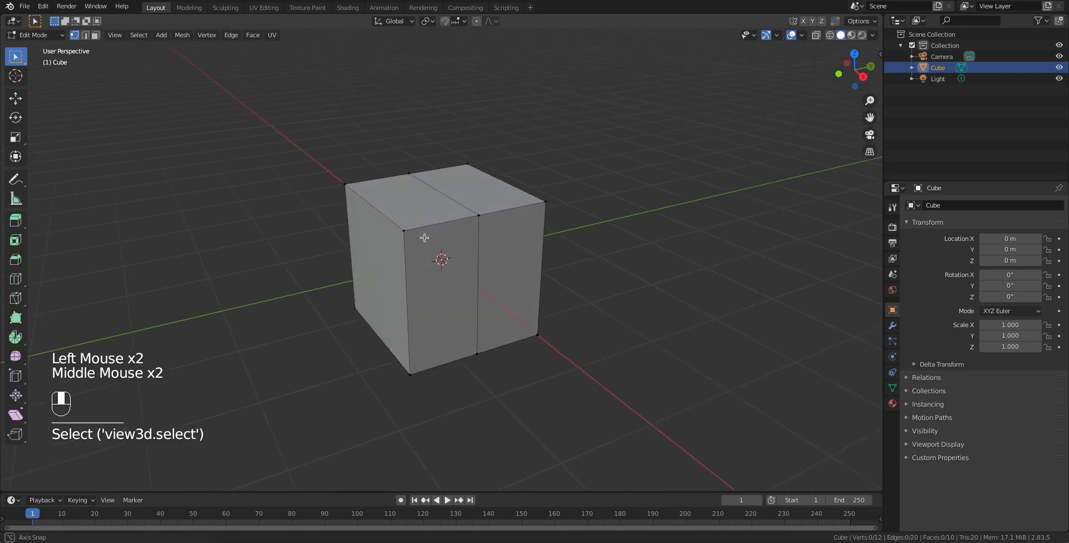
pyautogui.moveTo(485, 312); pyautogui.dragTo(439, 319, button='middle')
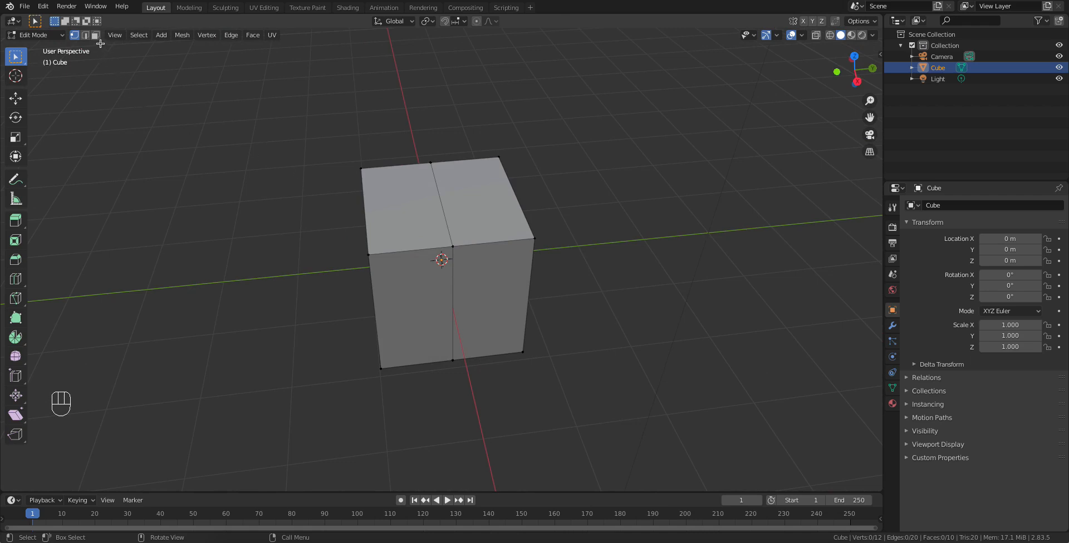
# Step: Switch to face selection and select the top faces on either side of the cut one at a time, then clear the selection
pyautogui.click(96, 35)
pyautogui.click(402, 201)
pyautogui.click(460, 199)
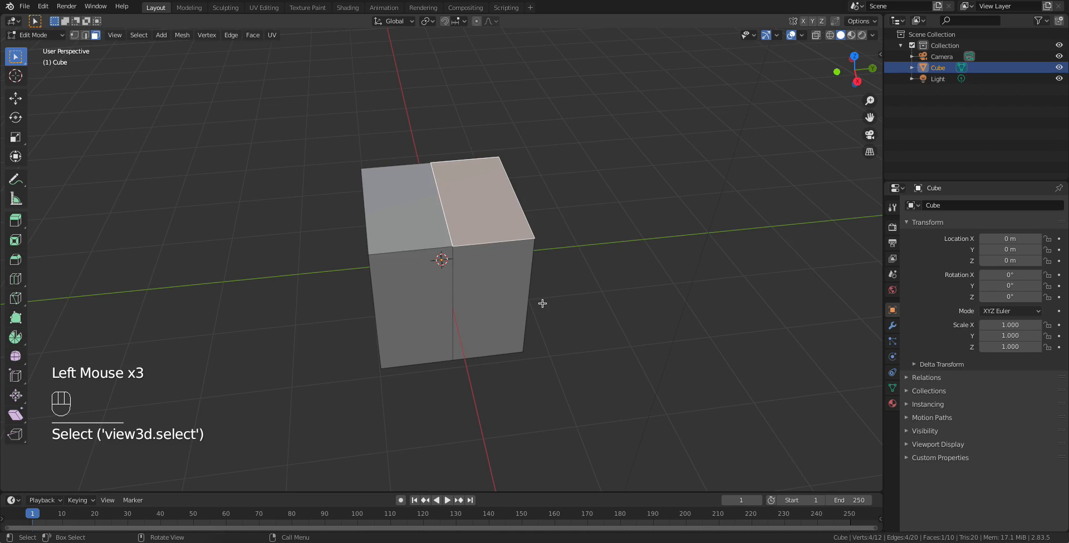
pyautogui.click(497, 219)
pyautogui.click(532, 269)
pyautogui.moveTo(533, 270); pyautogui.dragTo(563, 251, button='middle')
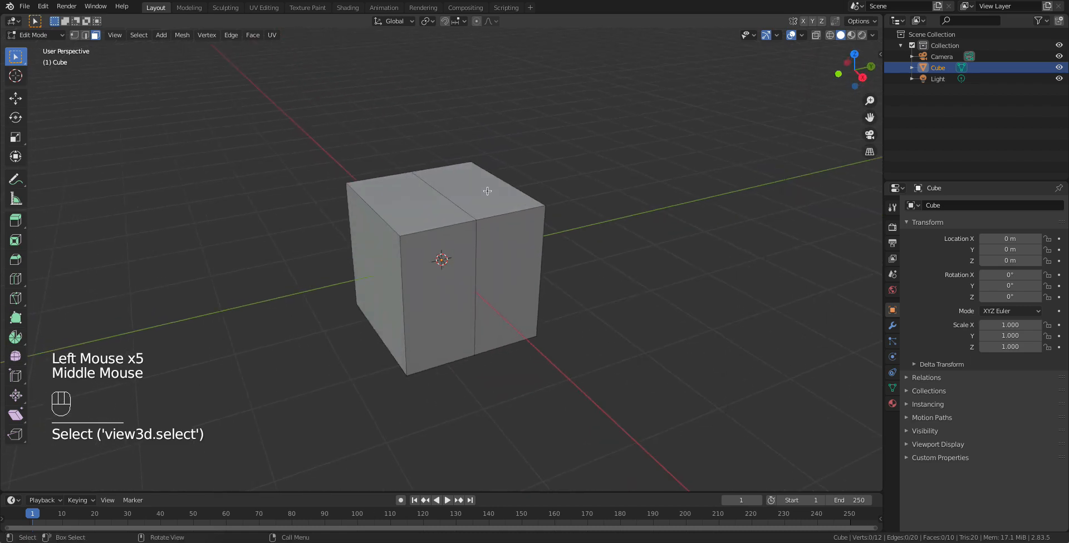
# Step: Switch to vertex selection and try moving the cube's top front corner vertex on the +Y side outward
pyautogui.click(74, 35)
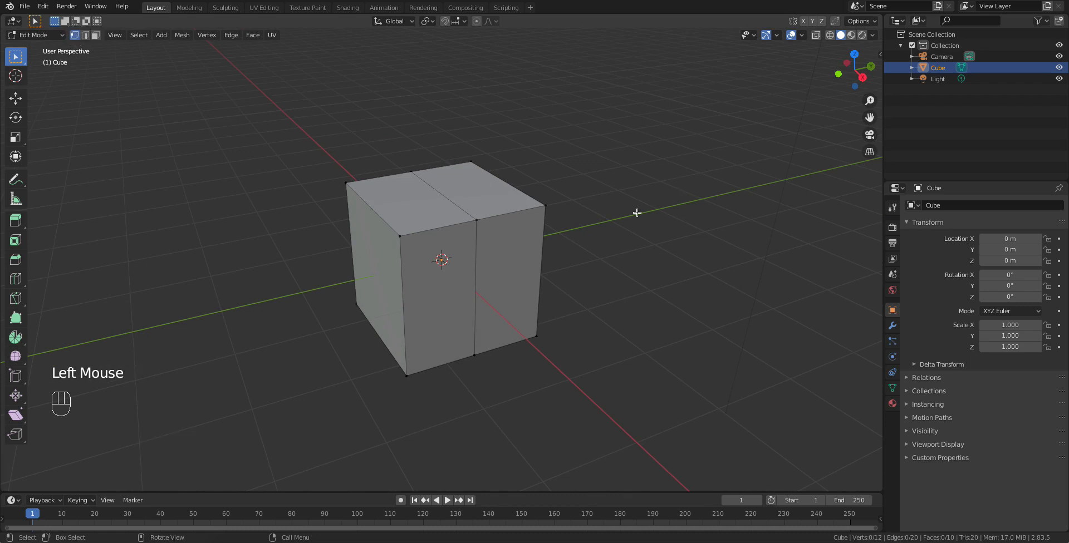
pyautogui.click(545, 208)
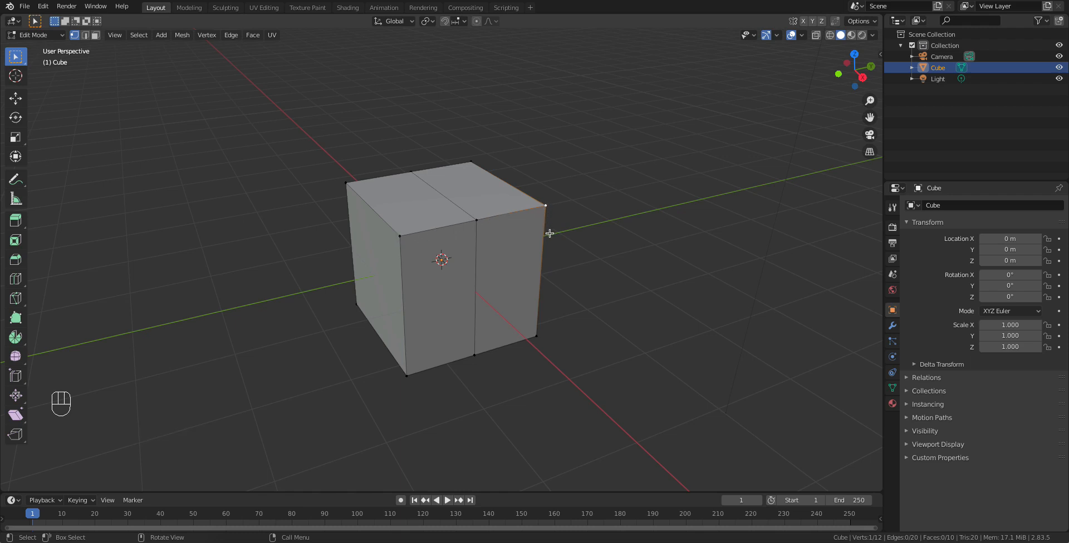
pyautogui.press('g')
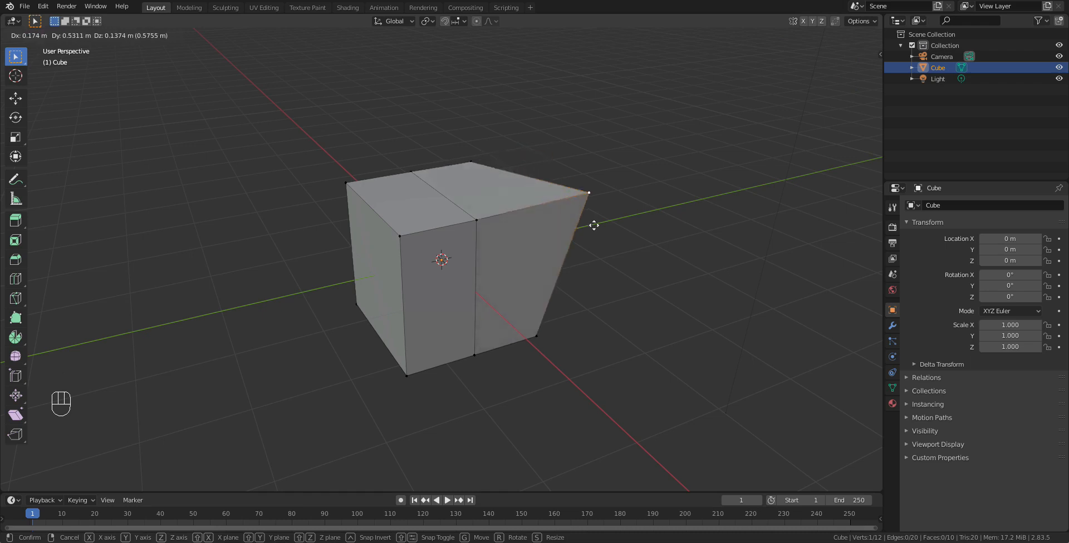
pyautogui.rightClick(551, 232)
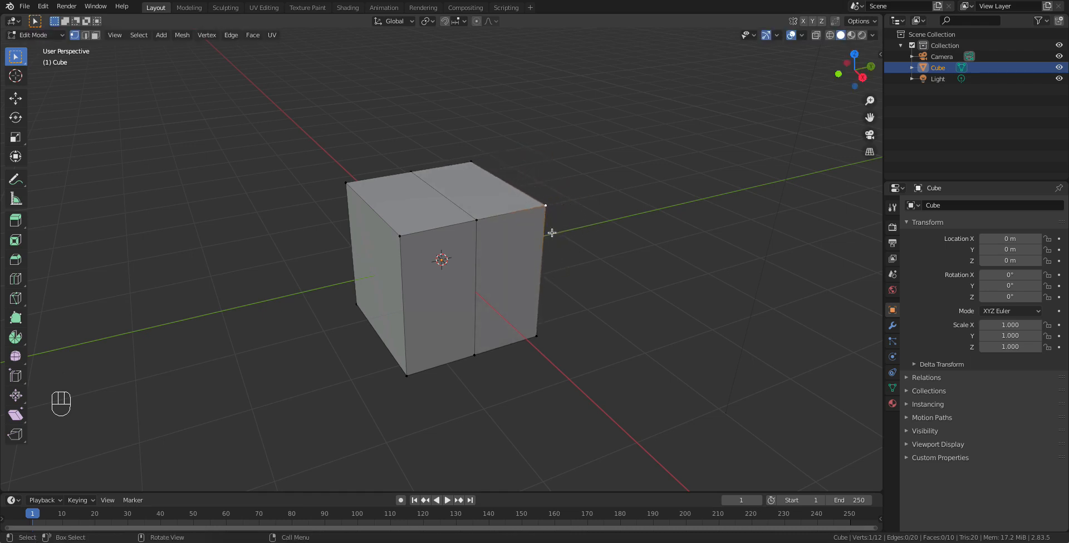
# Step: Switch to face selection and extrude the +Y half of the cube's top face upward by about 1.09 m
pyautogui.click(96, 35)
pyautogui.click(477, 176)
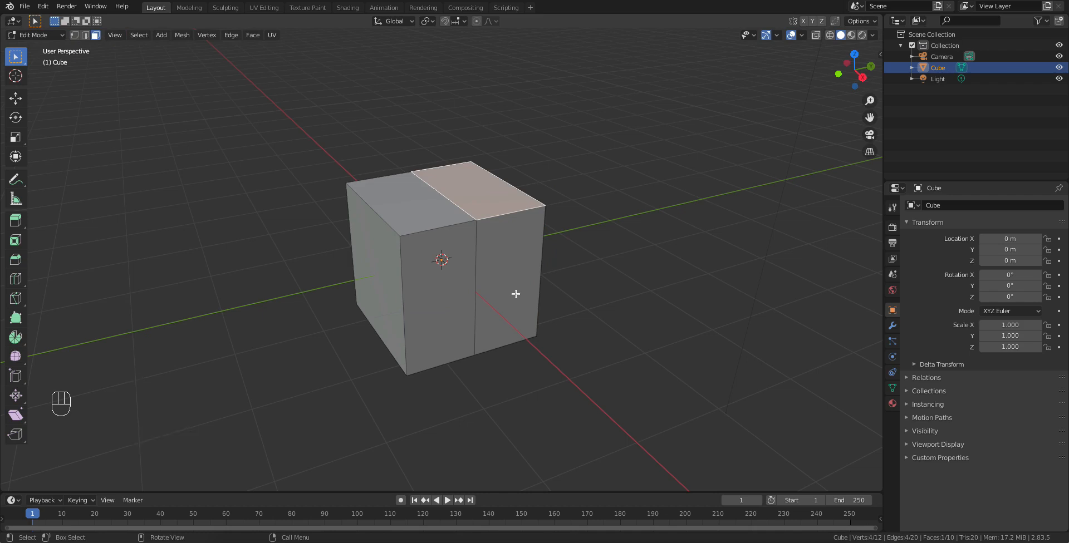
pyautogui.press('e')
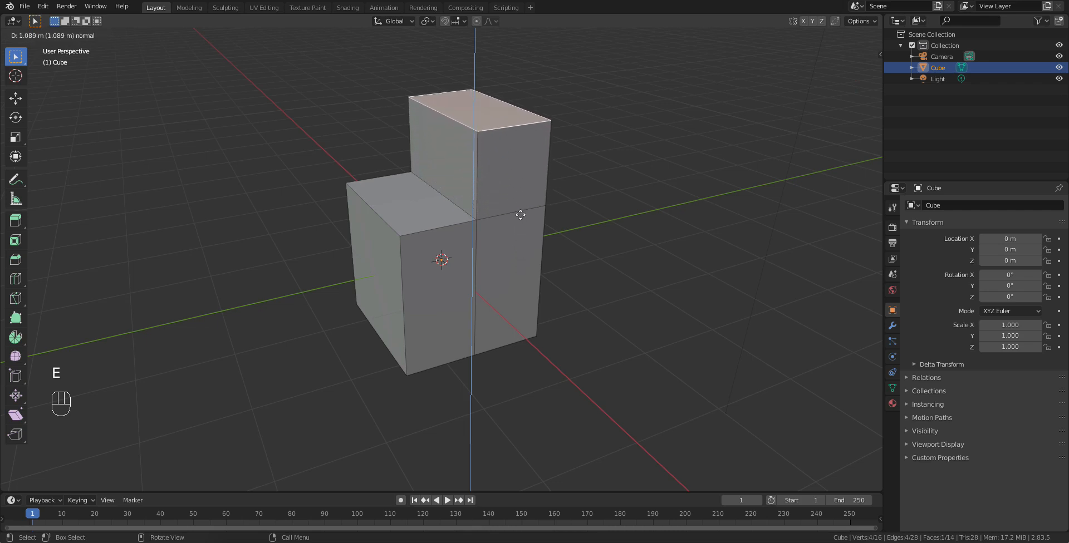
pyautogui.click(520, 214)
pyautogui.moveTo(548, 271)
pyautogui.mouseDown(button='middle')
pyautogui.moveTo(705, 265)
pyautogui.moveTo(515, 277)
pyautogui.moveTo(551, 266)
pyautogui.mouseUp(button='middle')
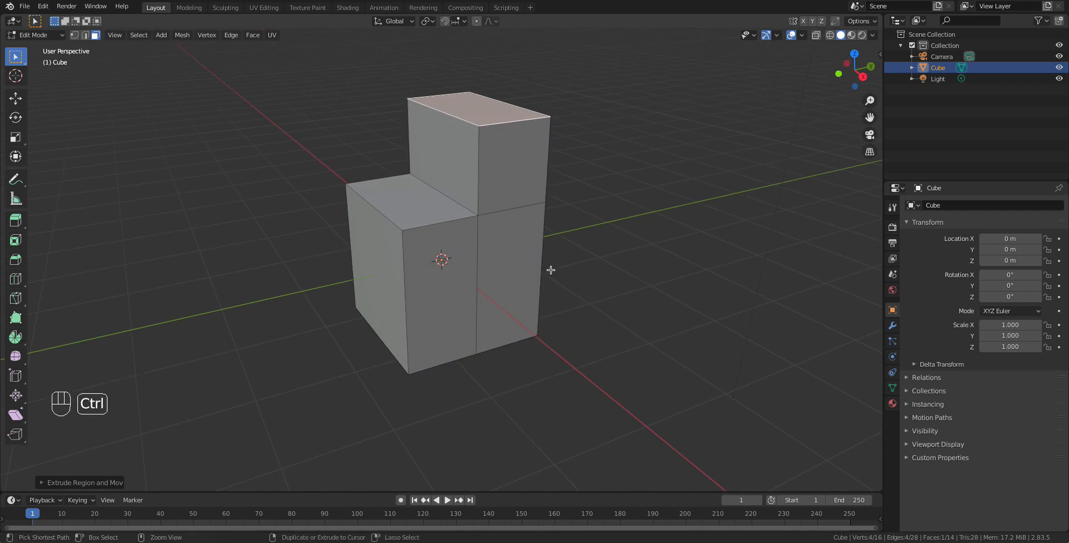
# Step: Undo the extrusion, the selection changes and the loop cut on the cube
pyautogui.hotkey('ctrl', 'z')
pyautogui.hotkey('ctrl', 'z')
pyautogui.hotkey('ctrl', 'z')
pyautogui.hotkey('ctrl', 'z')
pyautogui.hotkey('ctrl', 'z')
pyautogui.hotkey('ctrl', 'z')
pyautogui.hotkey('ctrl', 'z')
pyautogui.hotkey('ctrl', 'z')
pyautogui.hotkey('ctrl', 'z')
pyautogui.hotkey('ctrl', 'z')
pyautogui.click(16, 279)
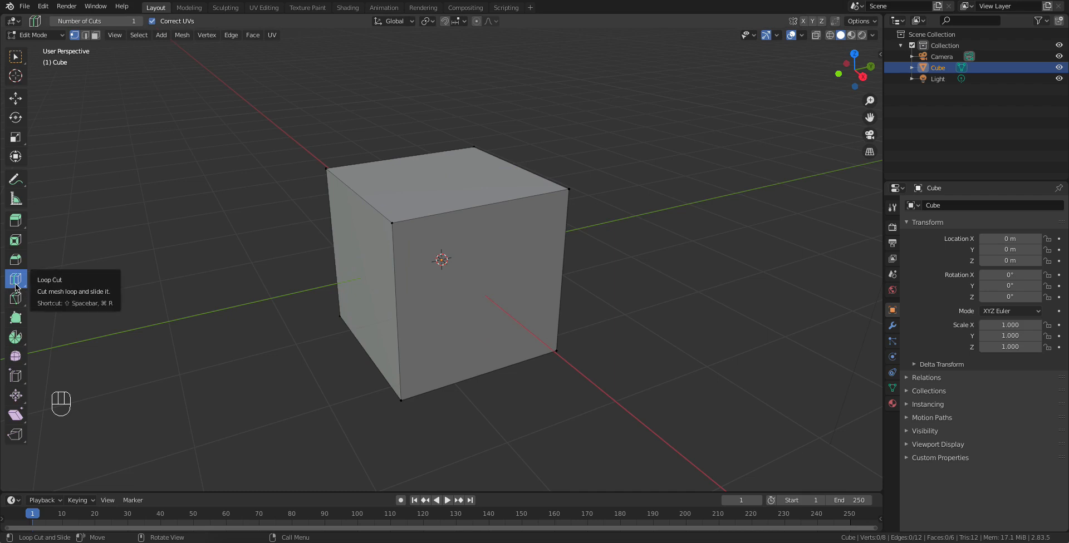
pyautogui.press('Escape')
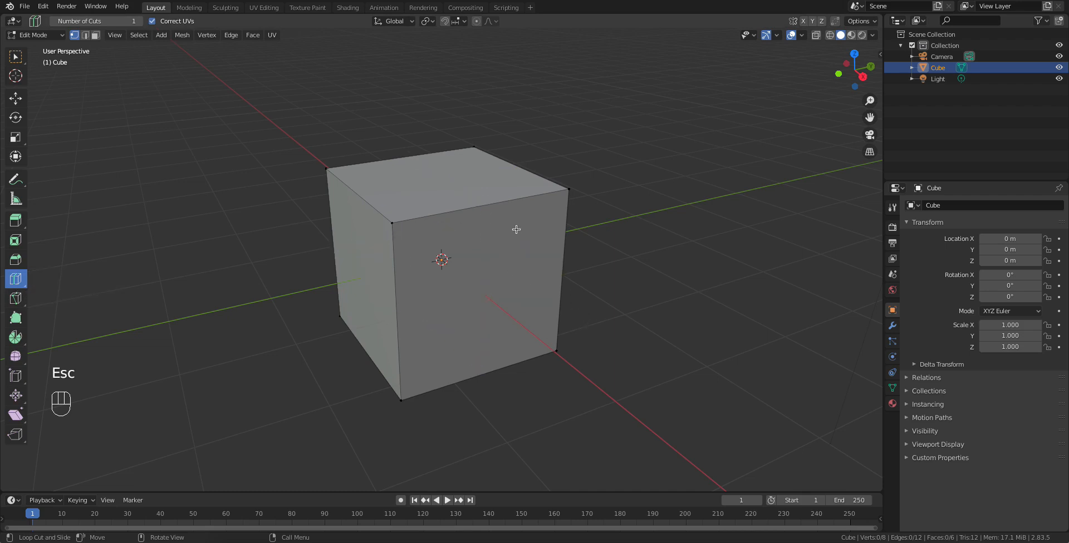
pyautogui.click(16, 57)
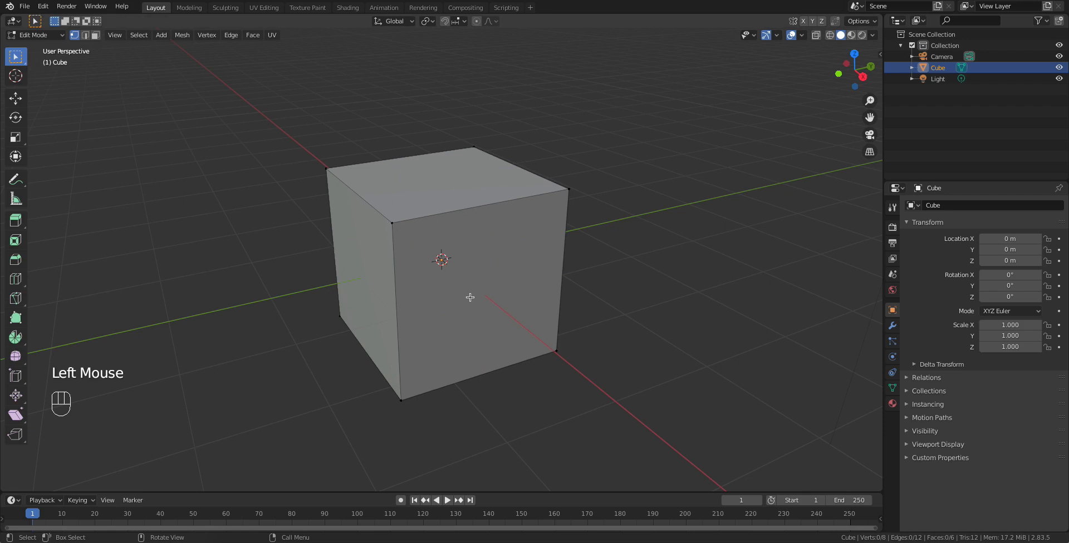
# Step: Loop-cut the cube with 10 parallel vertical cuts and slide them sideways
pyautogui.moveTo(469, 298); pyautogui.dragTo(468, 265, button='middle')
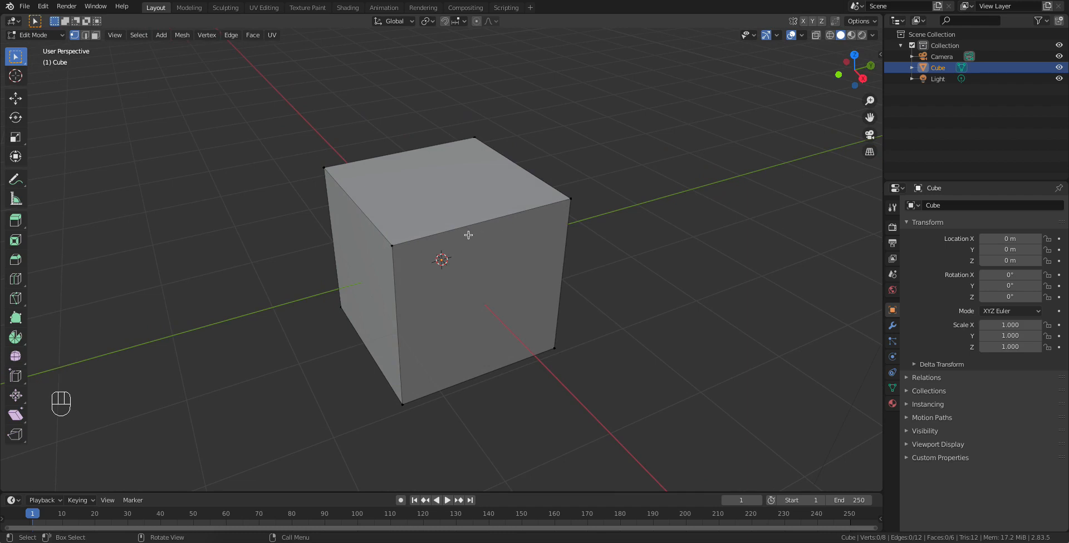
pyautogui.press('ctrl')
pyautogui.hotkey('ctrl', 'r')
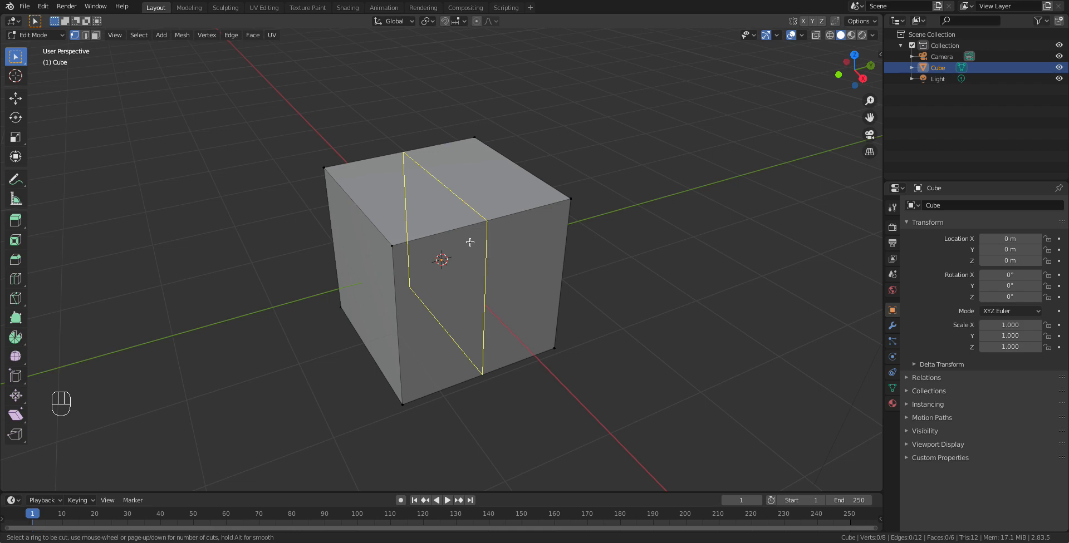
pyautogui.scroll(1, 469, 242)
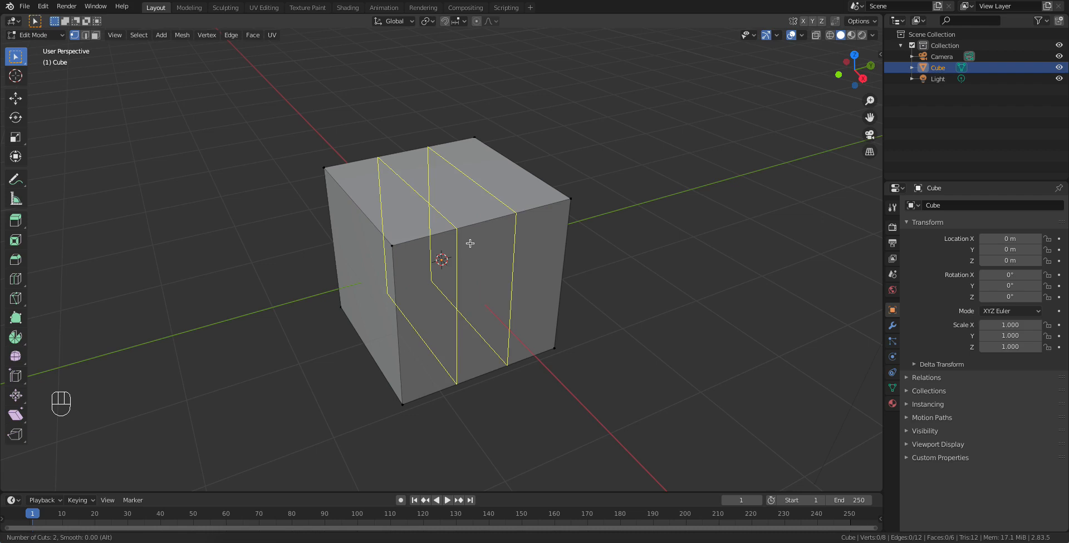
pyautogui.scroll(1, 470, 243)
pyautogui.scroll(1, 470, 243)
pyautogui.scroll(1, 469, 244)
pyautogui.scroll(1, 469, 245)
pyautogui.scroll(1, 468, 244)
pyautogui.scroll(1, 468, 244)
pyautogui.scroll(4, 468, 244)
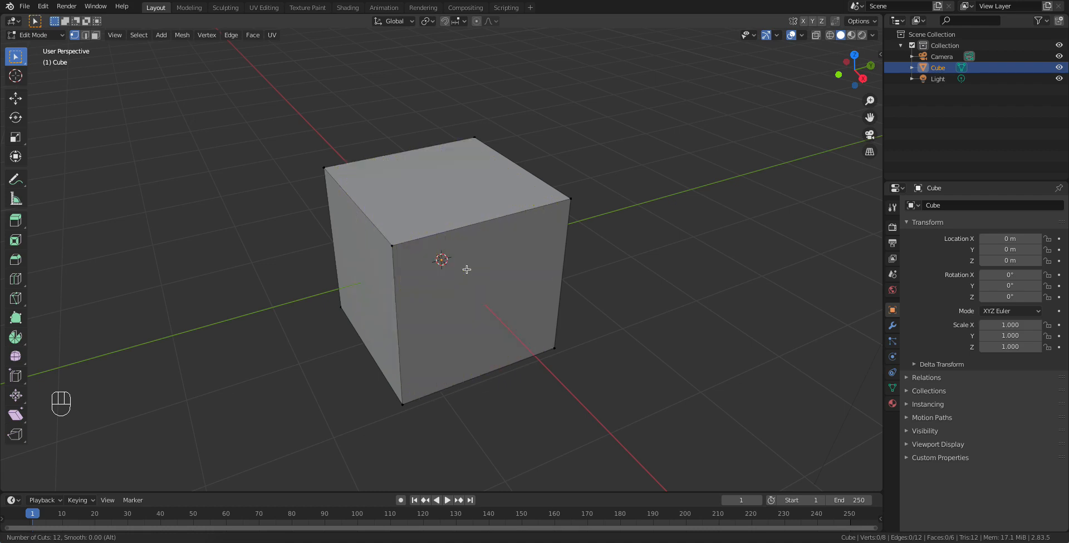
pyautogui.scroll(-2, 473, 245)
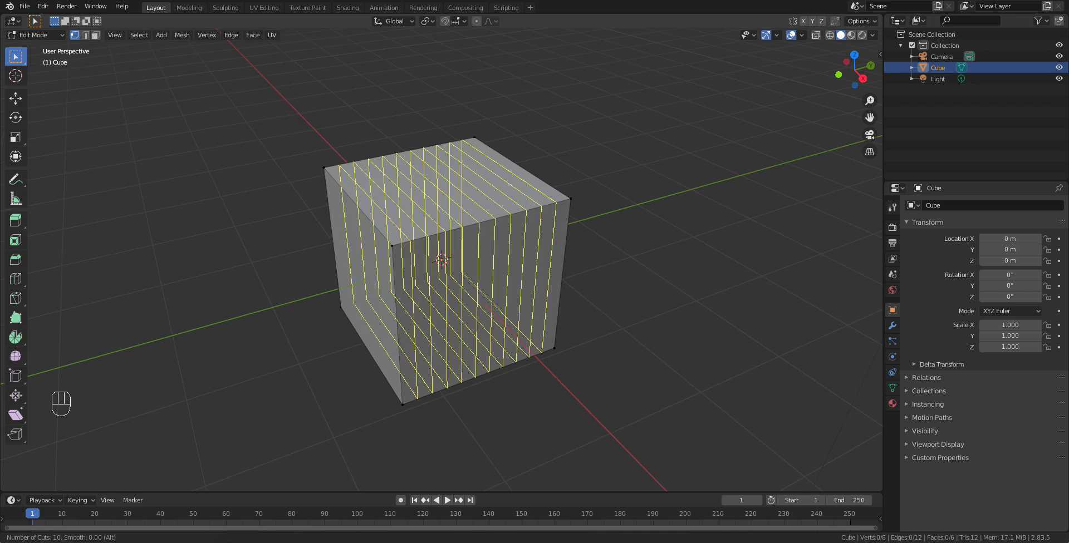
pyautogui.click(480, 231)
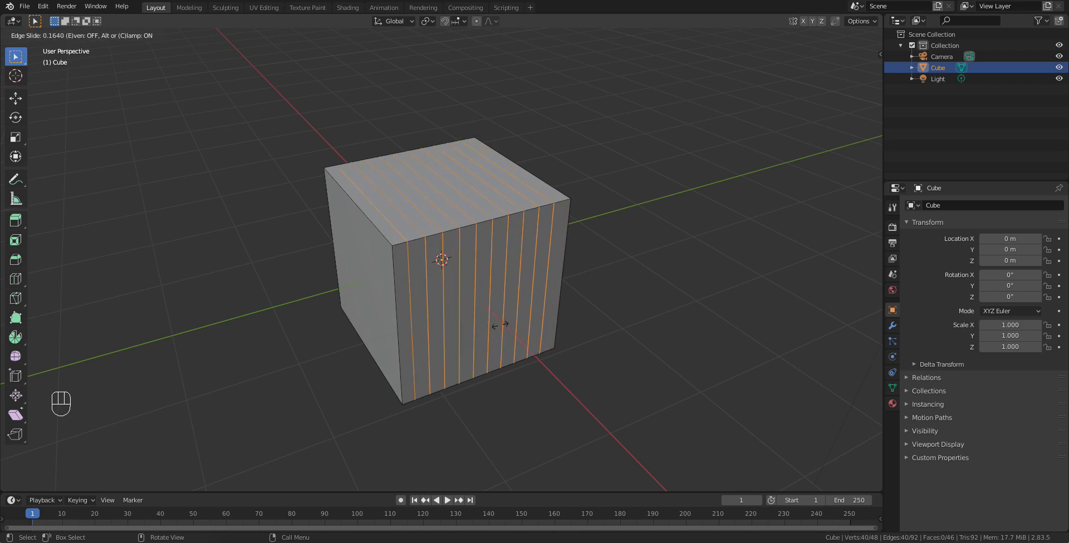
pyautogui.click(497, 332)
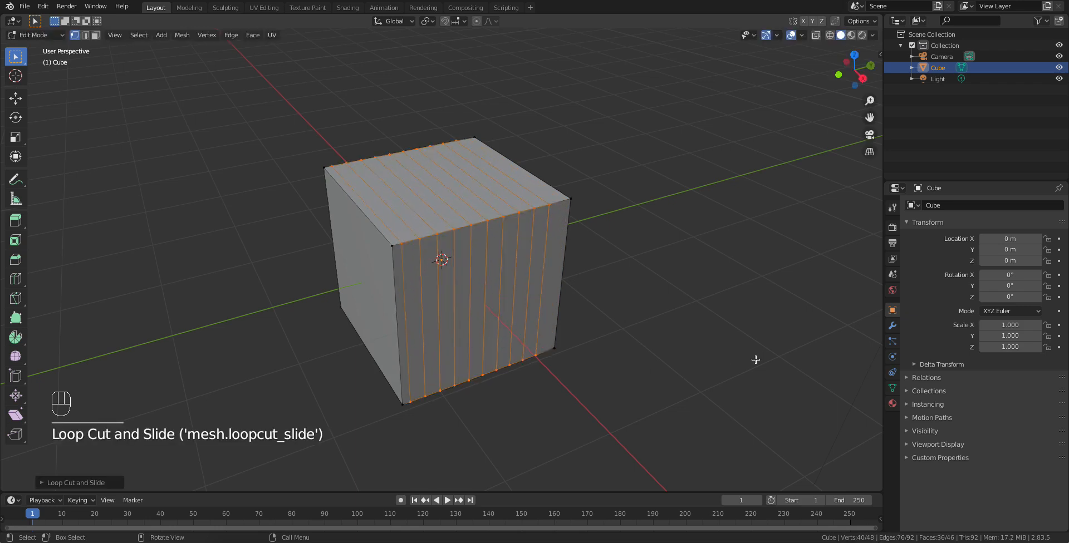
# Step: Clear the selection of the new edge loops and undo the 10-cut loop cut
pyautogui.click(728, 343)
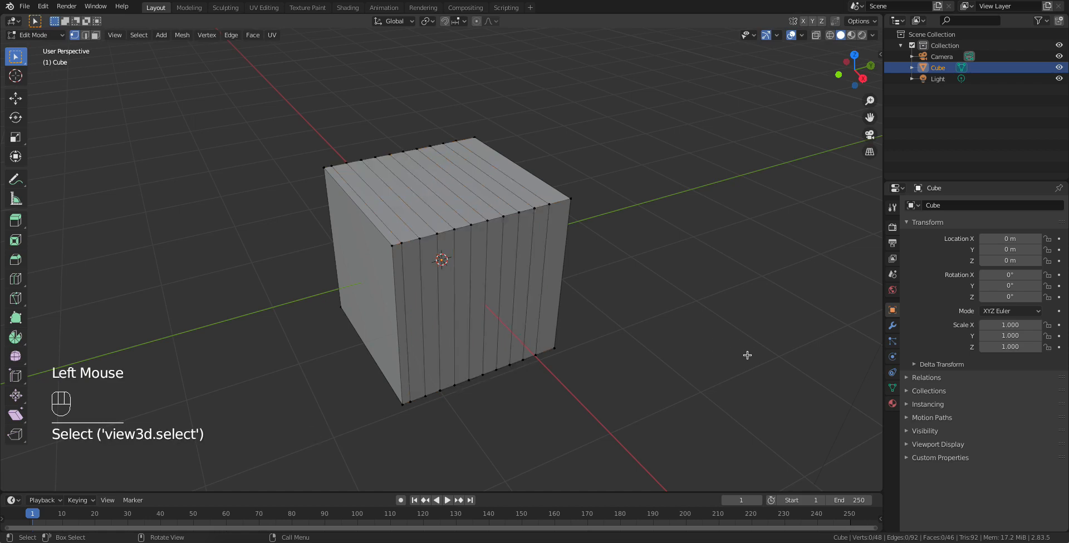
pyautogui.hotkey('ctrl', 'z')
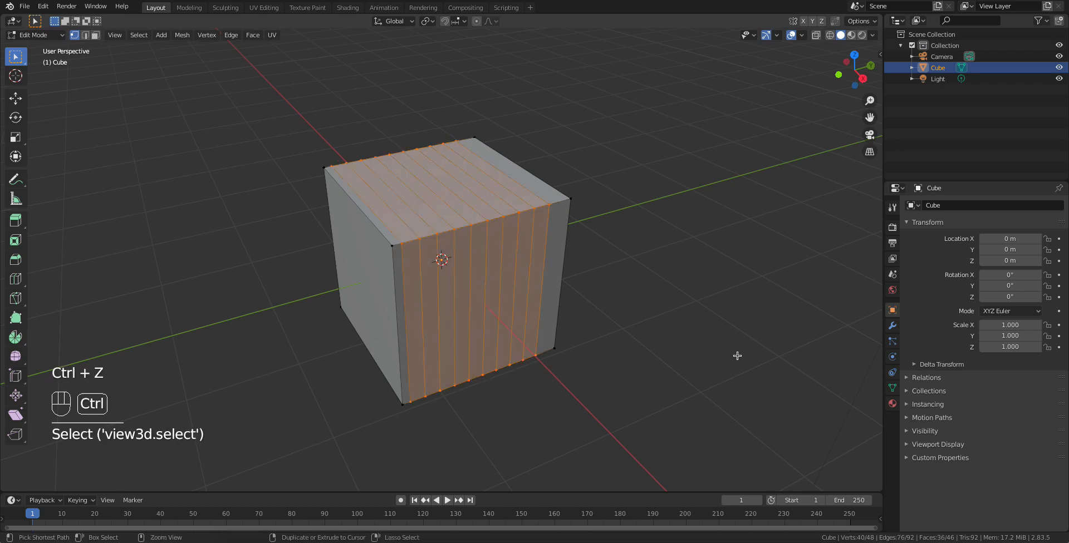
pyautogui.hotkey('ctrl', 'z')
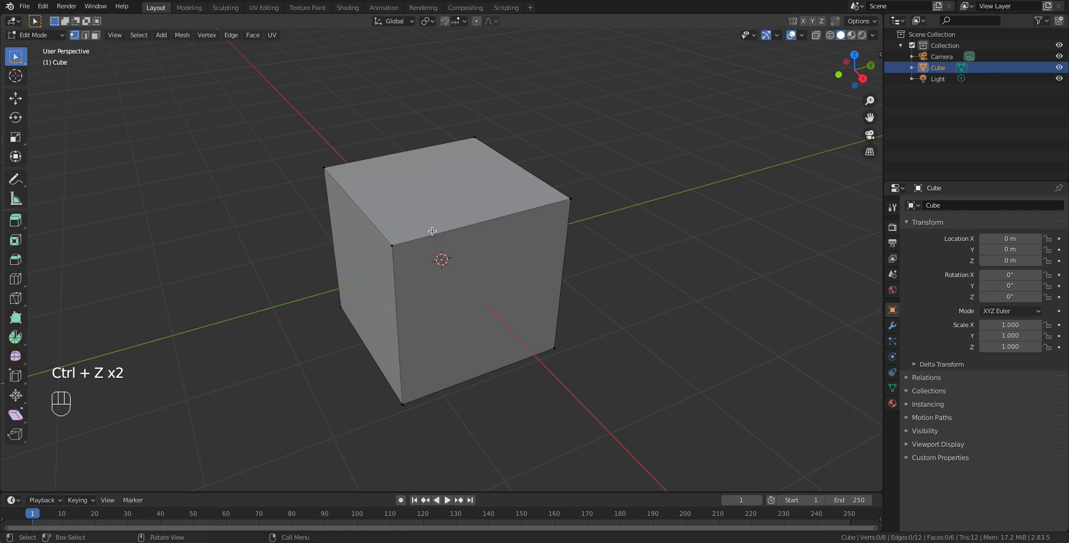
# Step: Loop-cut the cube with one vertical cut, slide it about 0.60 towards the +Y side, and clear the selection
pyautogui.hotkey('ctrl', 'r')
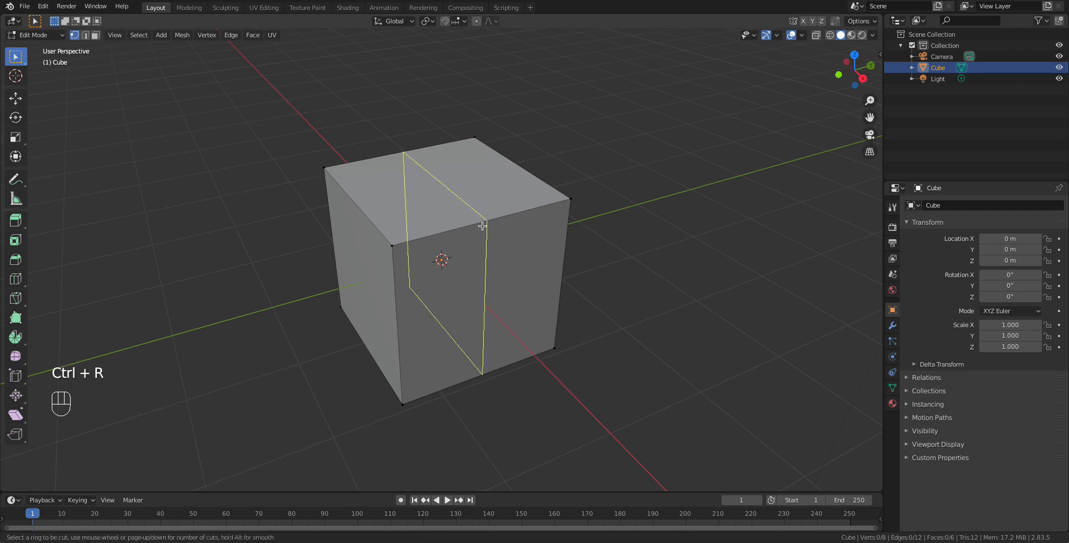
pyautogui.click(482, 226)
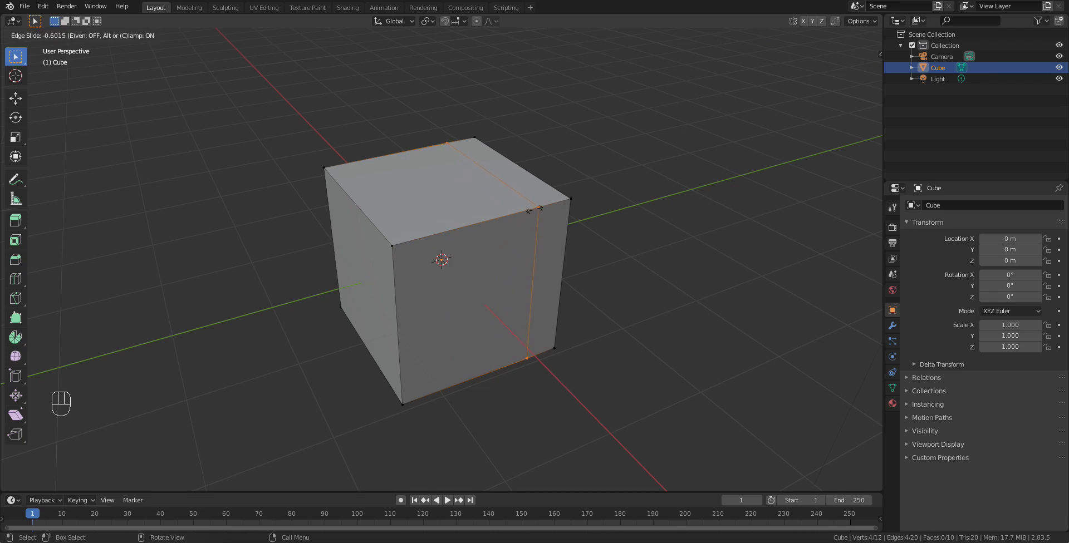
pyautogui.click(534, 209)
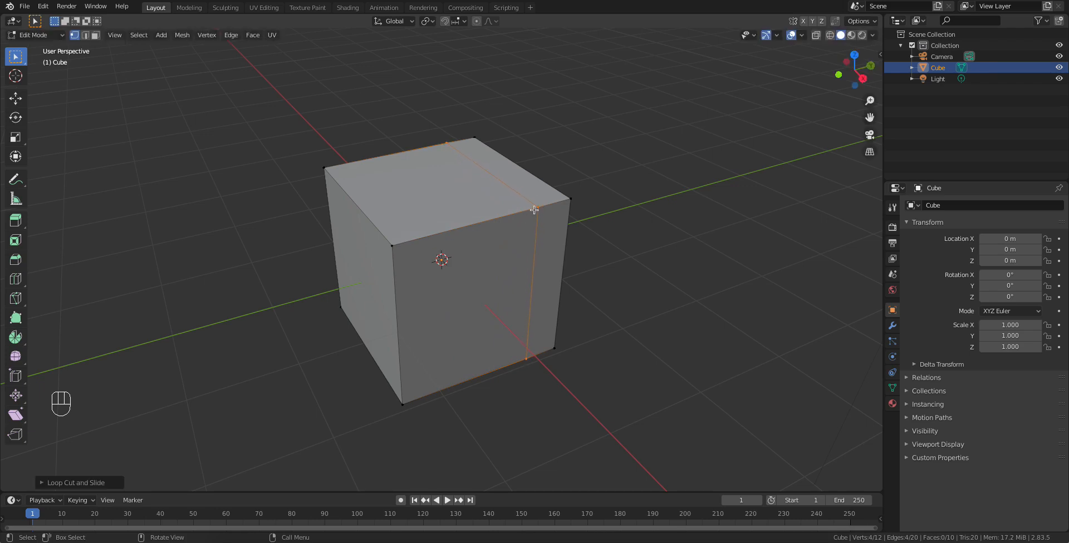
pyautogui.click(623, 278)
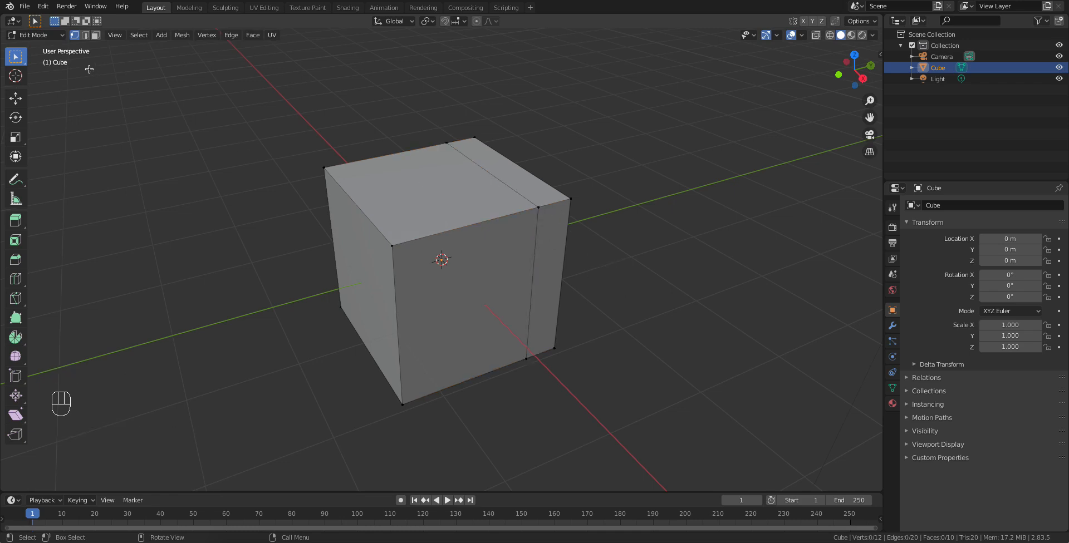
# Step: Switch to face selection and extrude the narrow +Y strip of the cube's top face upward into a tall wall
pyautogui.click(96, 34)
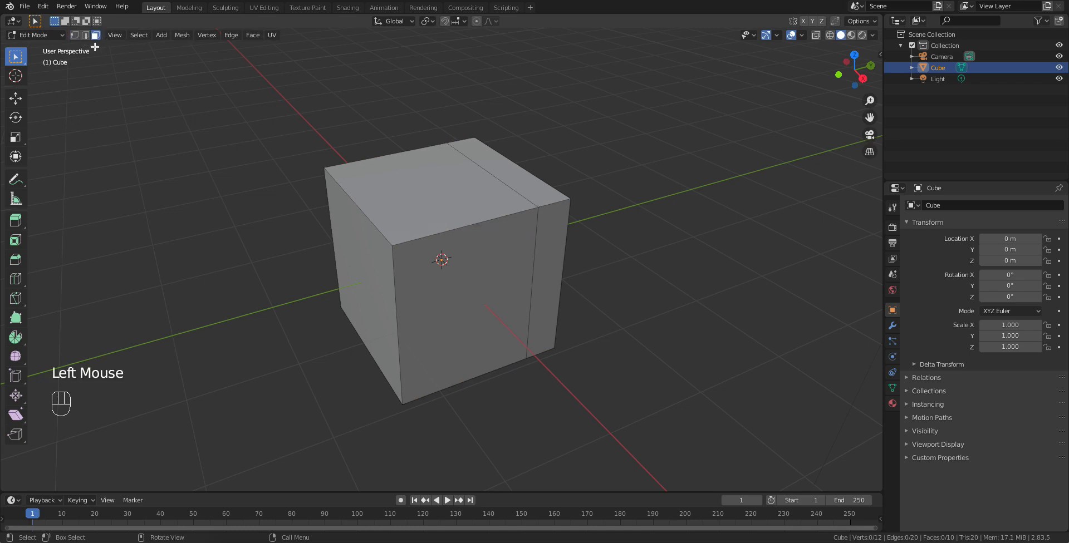
pyautogui.click(511, 169)
pyautogui.press('e')
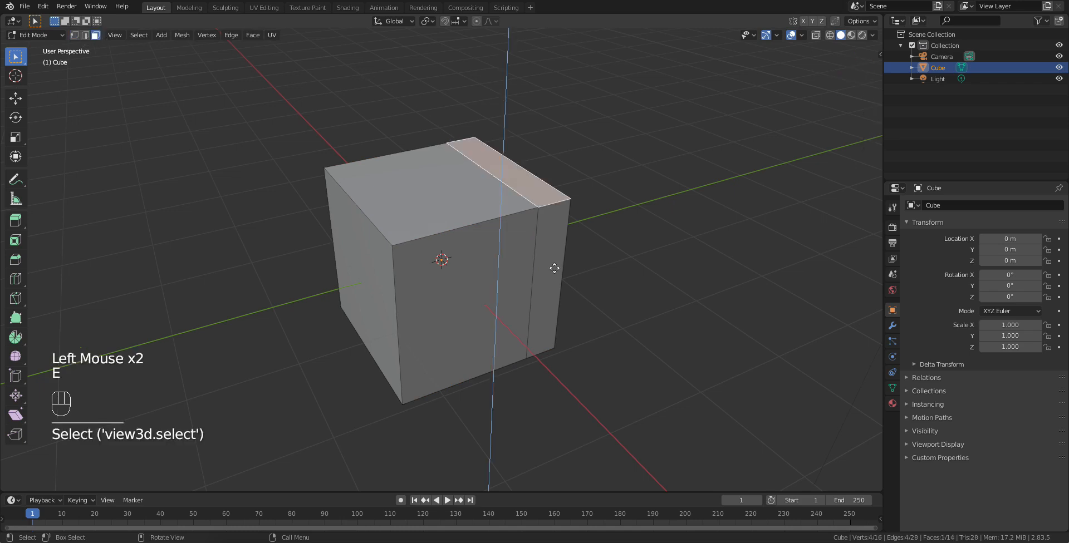
pyautogui.click(568, 133)
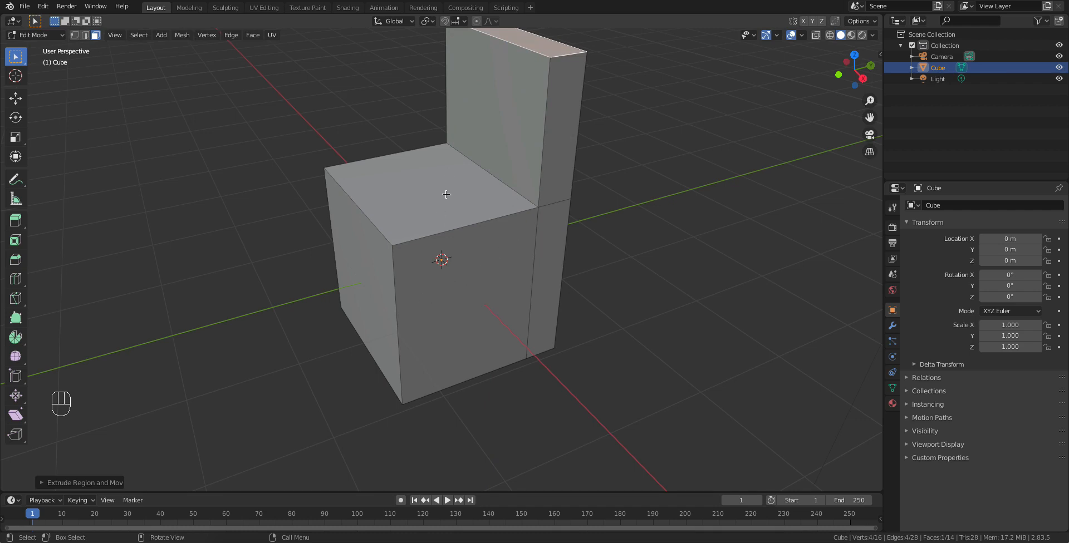
# Step: Undo the strip extrusion, the selection changes and the slid loop cut to restore the plain cube
pyautogui.hotkey('ctrl', 'z')
pyautogui.hotkey('ctrl', 'z')
pyautogui.hotkey('ctrl', 'z')
pyautogui.hotkey('ctrl', 'z')
pyautogui.hotkey('ctrl', 'z')
pyautogui.hotkey('ctrl', 'z')
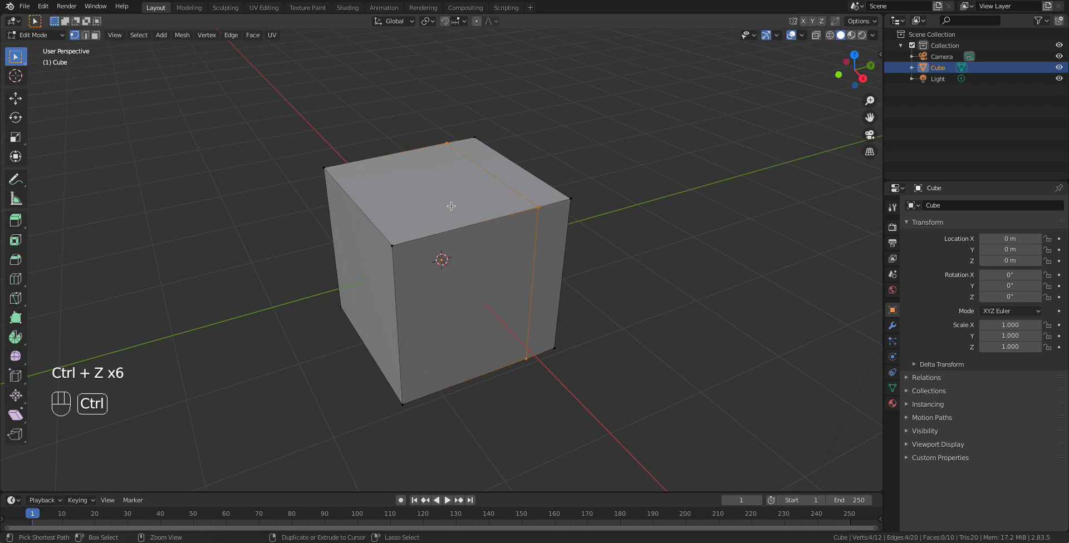
pyautogui.hotkey('ctrl', 'z')
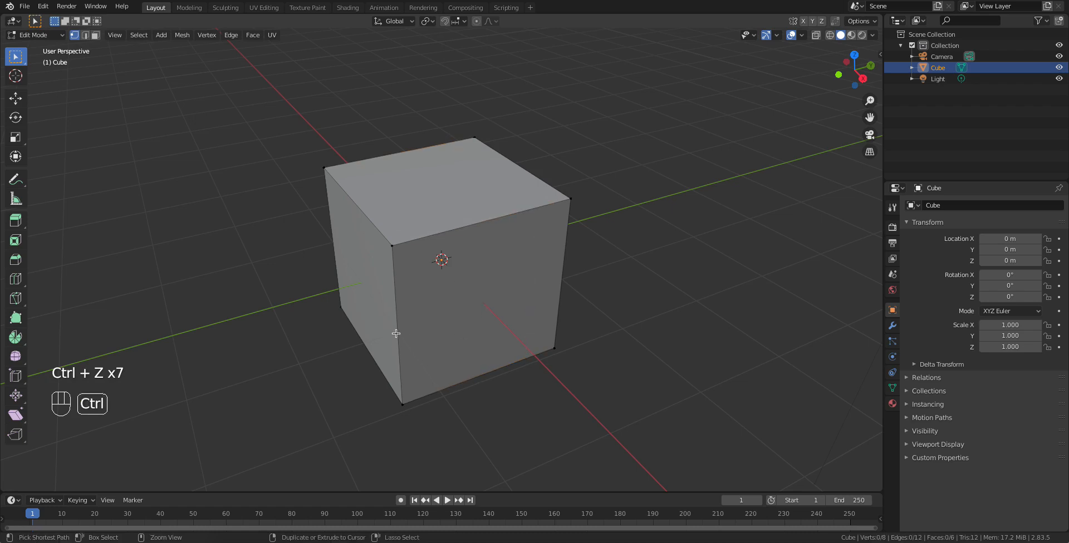
# Step: Loop-cut the cube with 11 evenly spaced horizontal cuts without sliding them, and clear the selection
pyautogui.hotkey('ctrl', 'r')
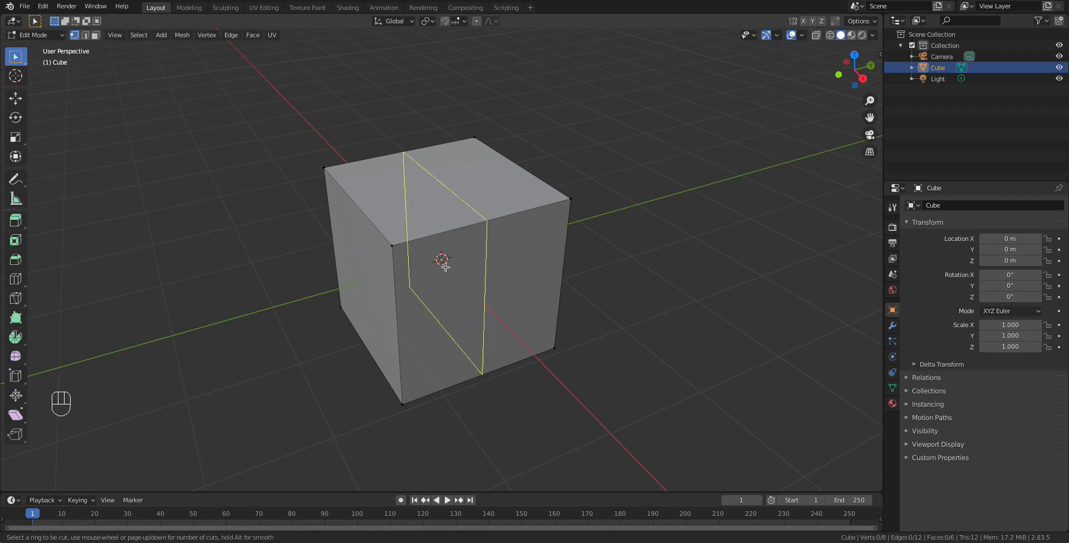
pyautogui.scroll(10, 403, 331)
pyautogui.click(402, 331)
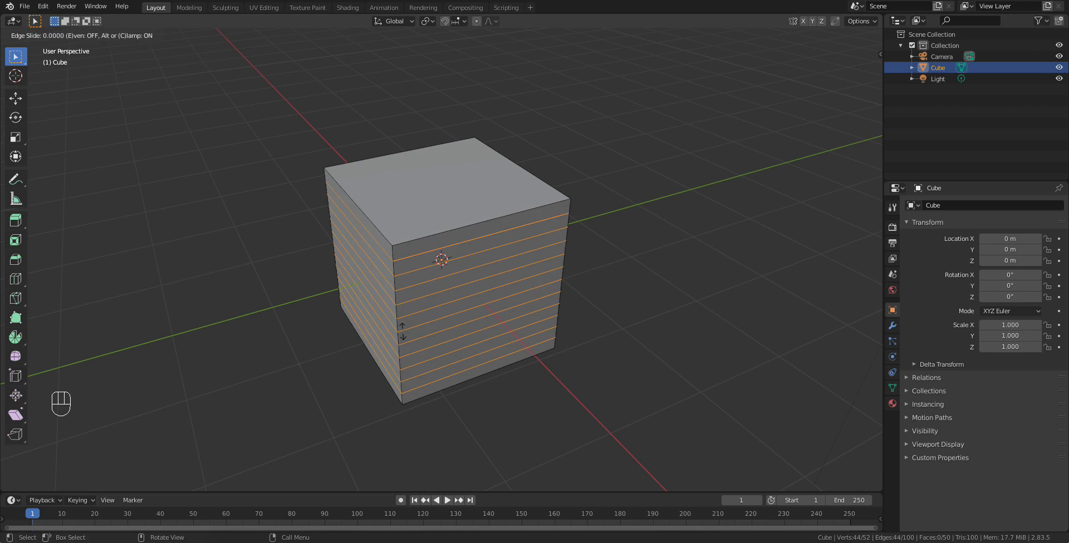
pyautogui.click(403, 331)
pyautogui.click(676, 274)
pyautogui.moveTo(676, 274)
pyautogui.mouseDown(button='middle')
pyautogui.moveTo(642, 250)
pyautogui.moveTo(675, 274)
pyautogui.mouseUp(button='middle')
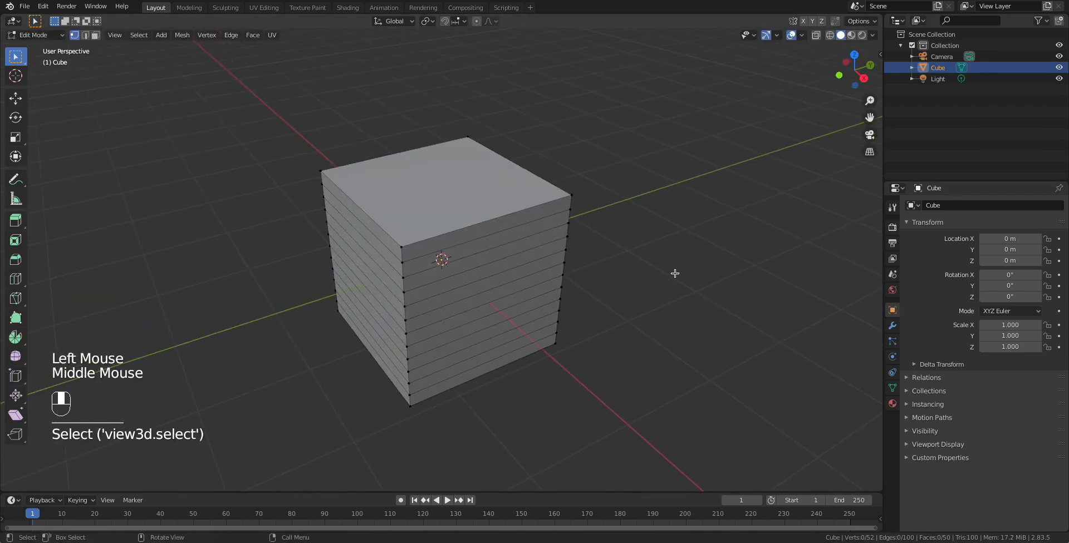
# Step: Undo the horizontal loop cuts, and preview a single loop cut on the cube without applying it
pyautogui.hotkey('ctrl', 'z')
pyautogui.hotkey('ctrl', 'z')
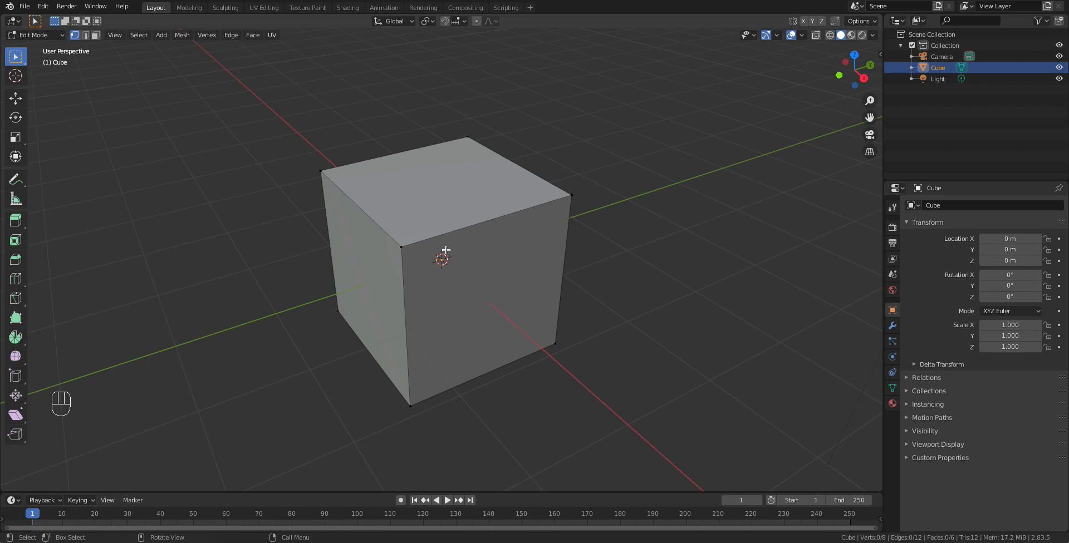
pyautogui.hotkey('ctrl', 'r')
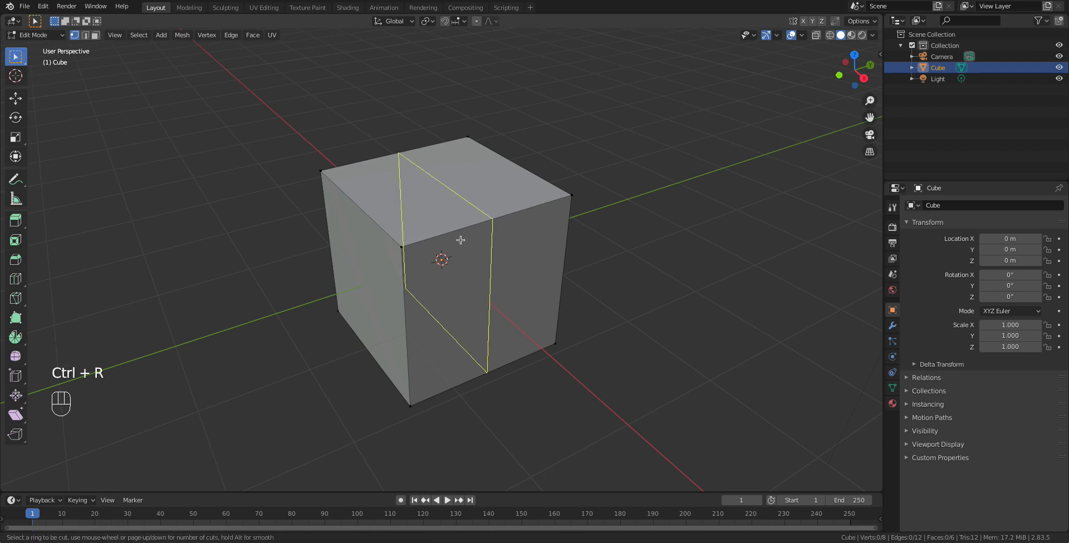
pyautogui.rightClick(409, 325)
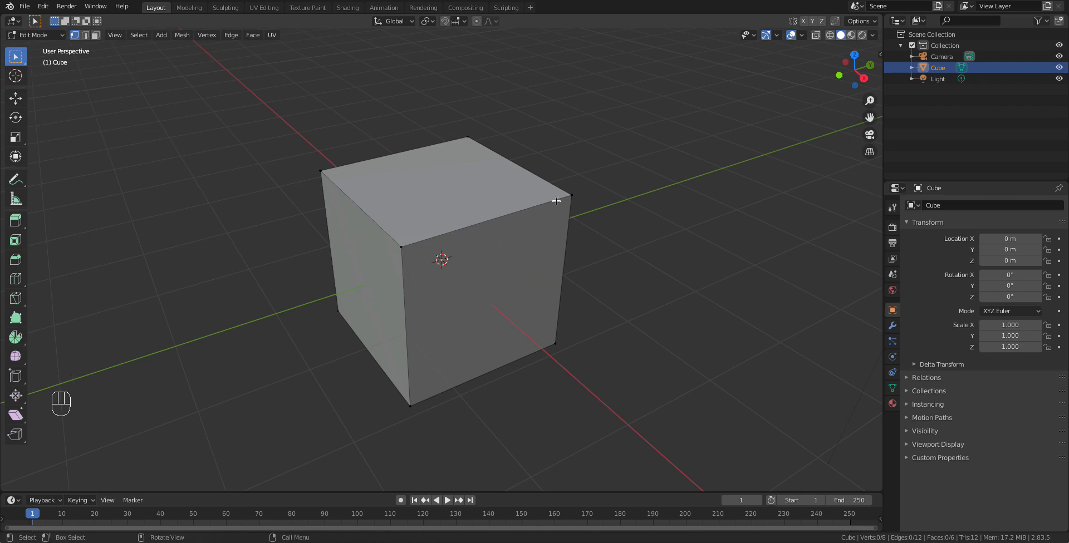
# Step: Switch to the Knife tool and return to the Select Box tool without cutting the cube
pyautogui.moveTo(404, 178); pyautogui.dragTo(342, 158, button='middle')
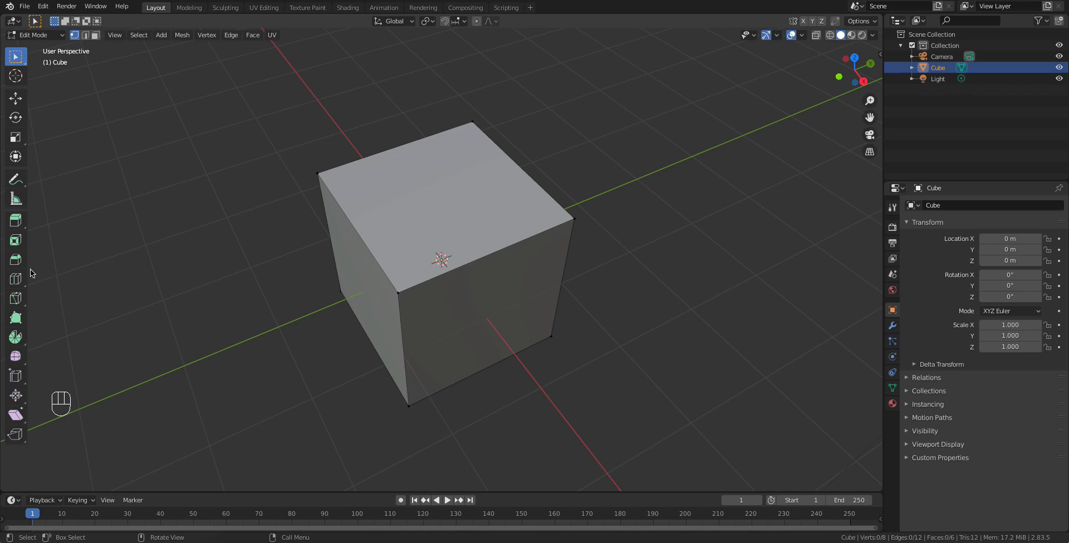
pyautogui.click(19, 301)
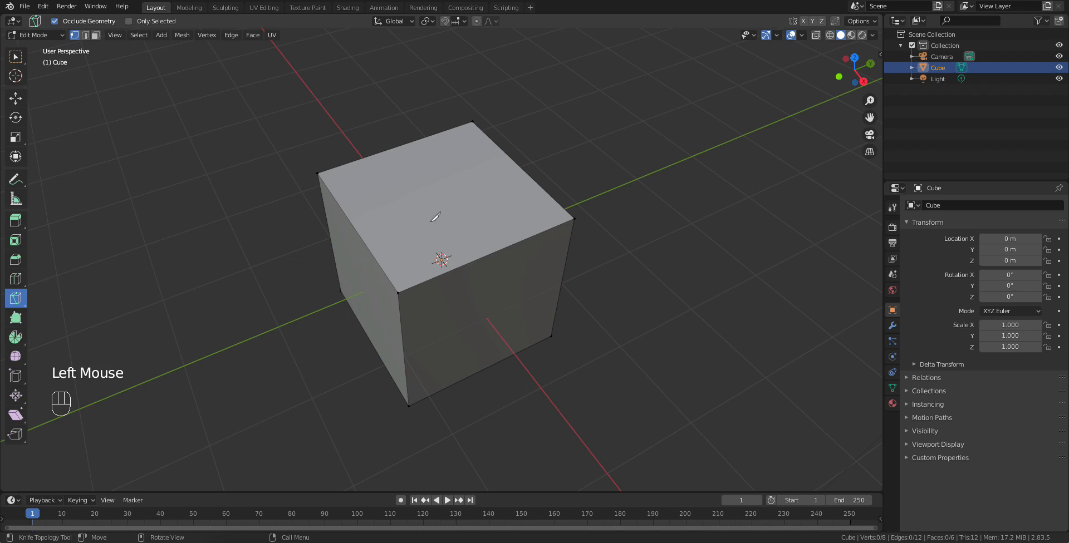
pyautogui.press('Escape')
pyautogui.press('Escape')
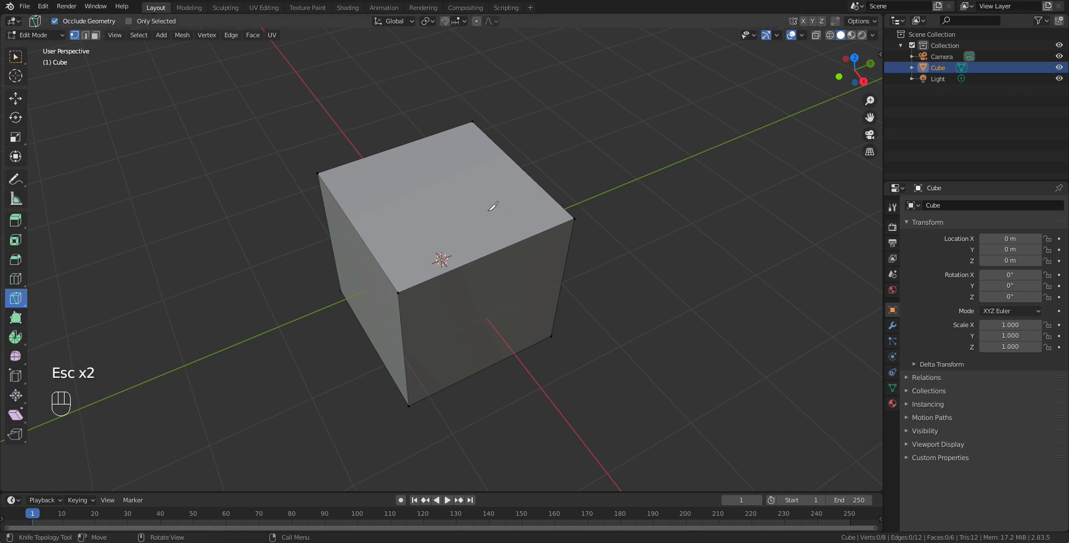
pyautogui.click(13, 59)
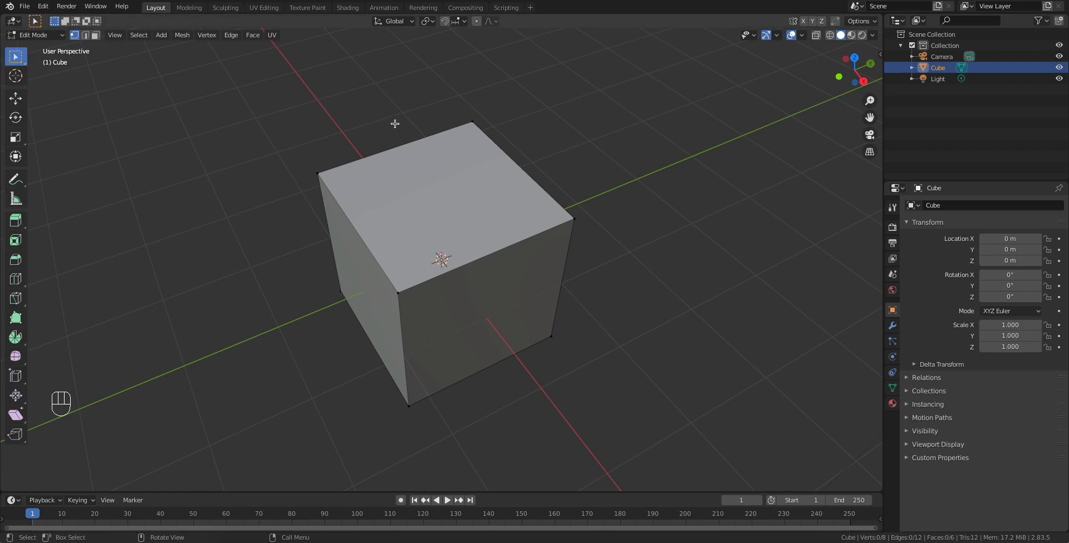
pyautogui.press('k')
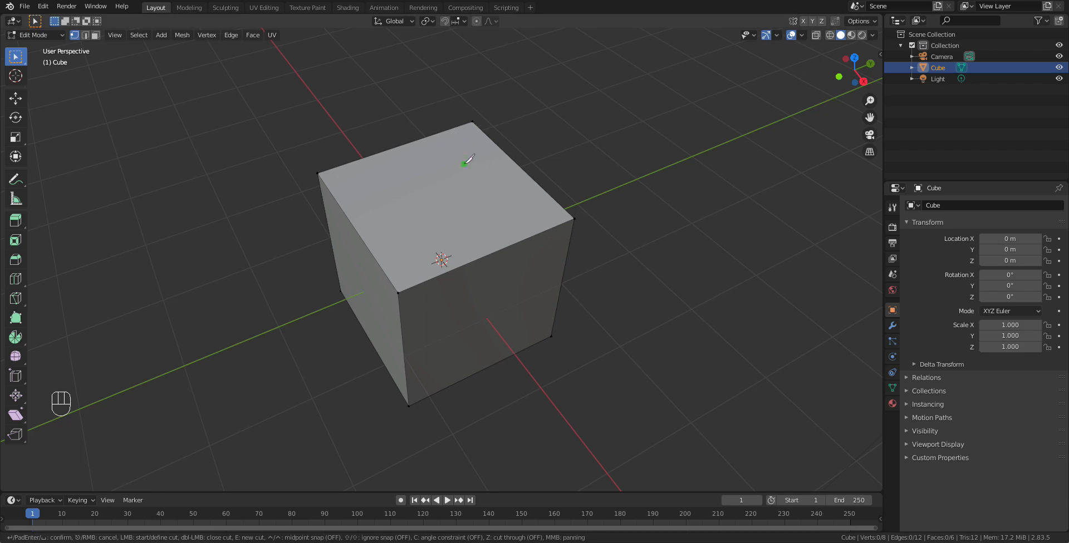
pyautogui.click(473, 120)
pyautogui.click(406, 287)
pyautogui.press('Escape')
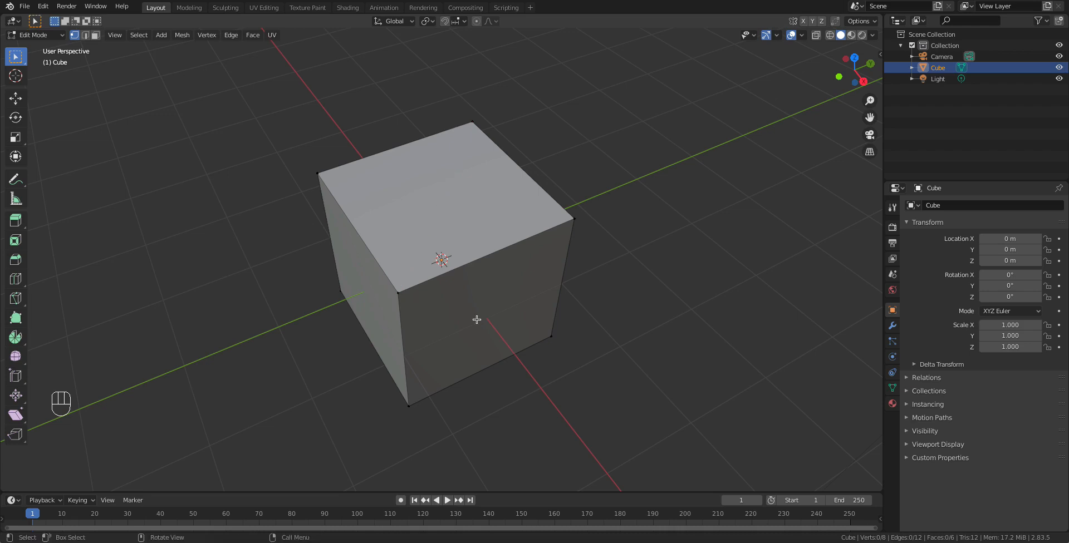
# Step: Knife-cut the cube's top face diagonally from the far corner to the near corner, and clear the selection
pyautogui.press('k')
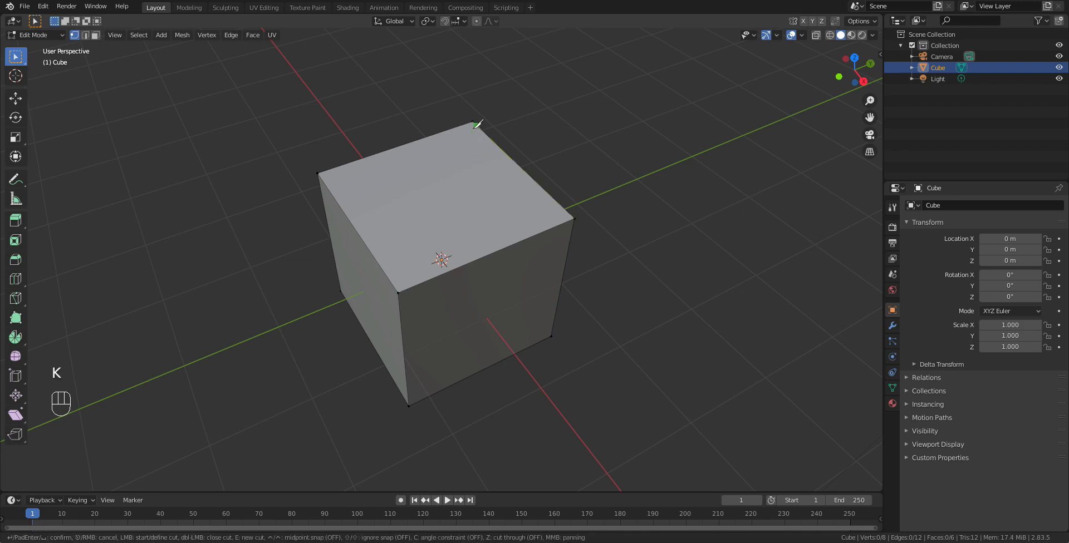
pyautogui.click(472, 121)
pyautogui.click(398, 292)
pyautogui.press('Return')
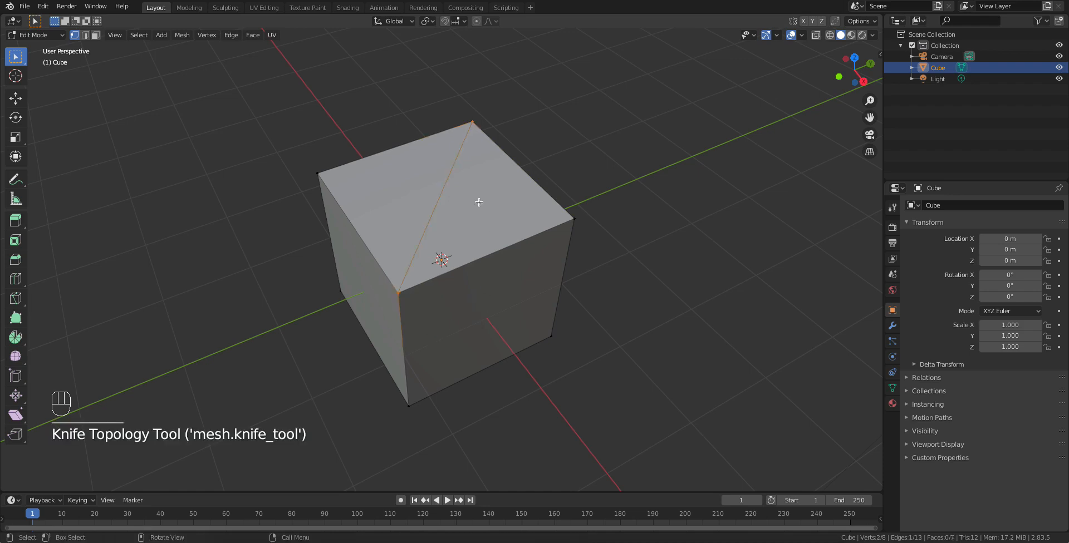
pyautogui.click(658, 163)
# Step: Switch to face selection and extrude the -Y triangular half of the cube's top face upward
pyautogui.click(95, 35)
pyautogui.click(478, 174)
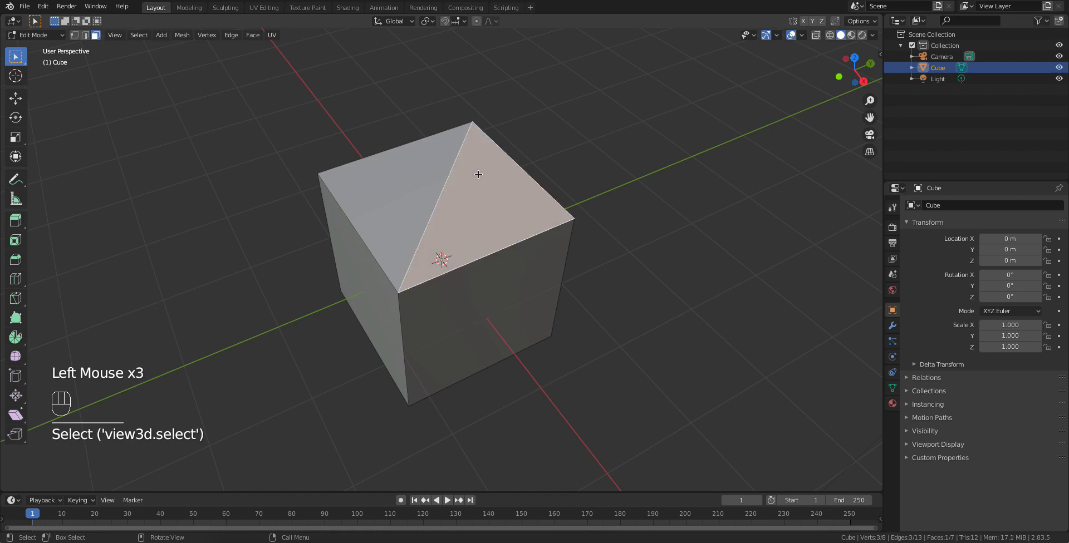
pyautogui.click(396, 167)
pyautogui.press('e')
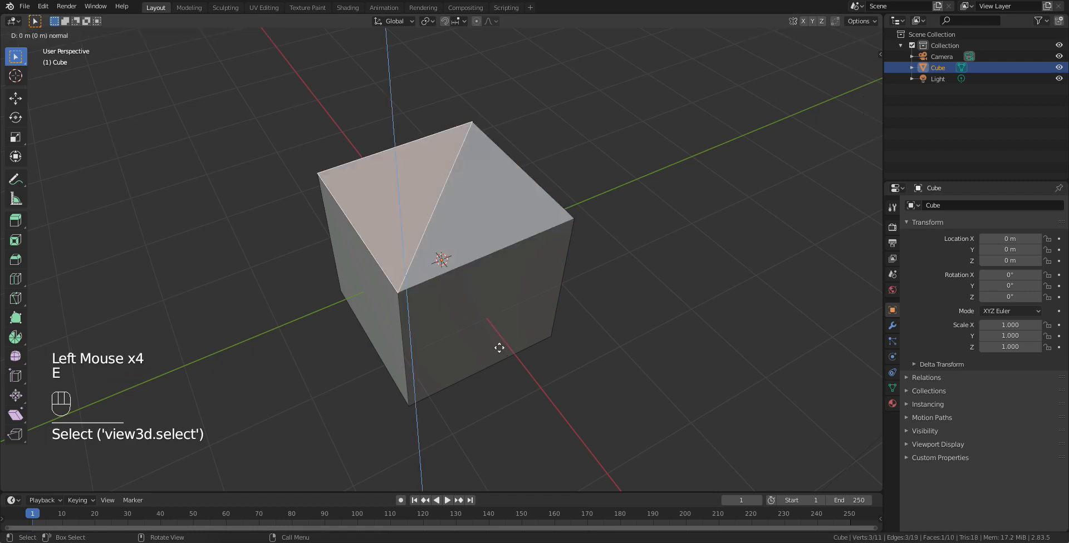
pyautogui.click(487, 280)
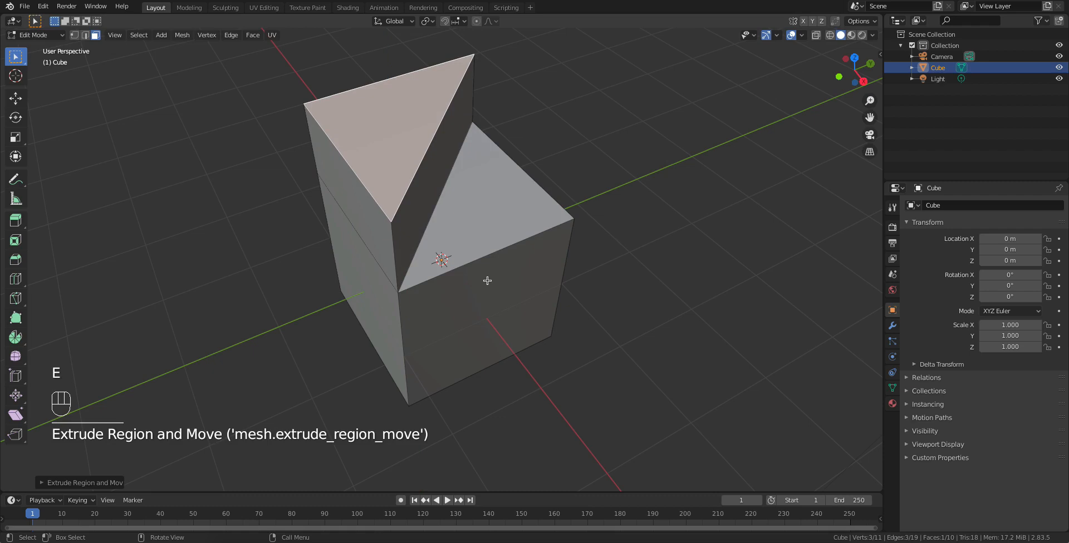
# Step: Undo the triangle extrusion, the selection changes and the diagonal knife cut on the cube
pyautogui.hotkey('ctrl', 'z')
pyautogui.hotkey('ctrl', 'z')
pyautogui.hotkey('ctrl', 'z')
pyautogui.hotkey('ctrl', 'z')
pyautogui.hotkey('ctrl', 'z')
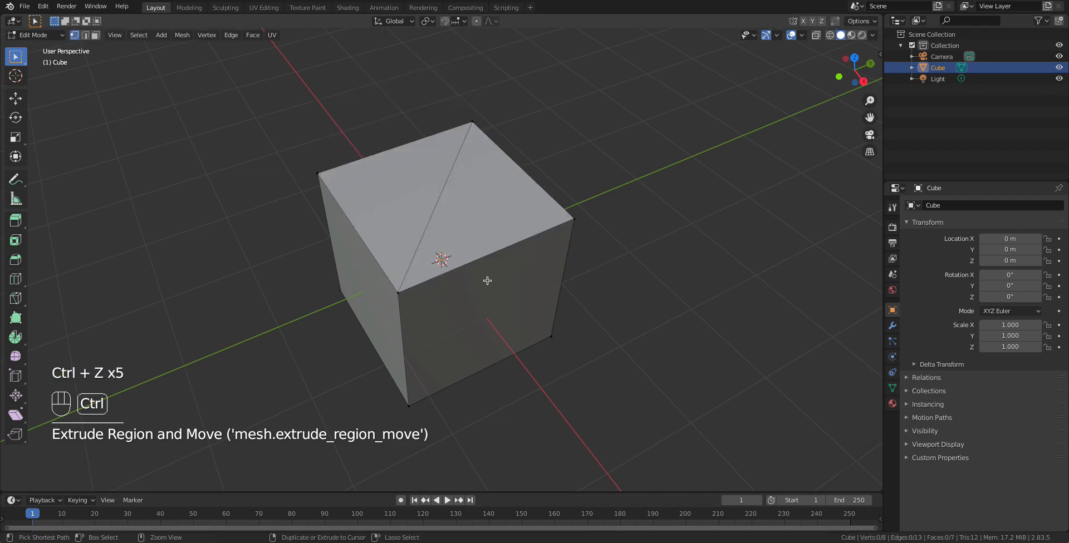
pyautogui.hotkey('ctrl', 'z')
pyautogui.hotkey('ctrl', 'z')
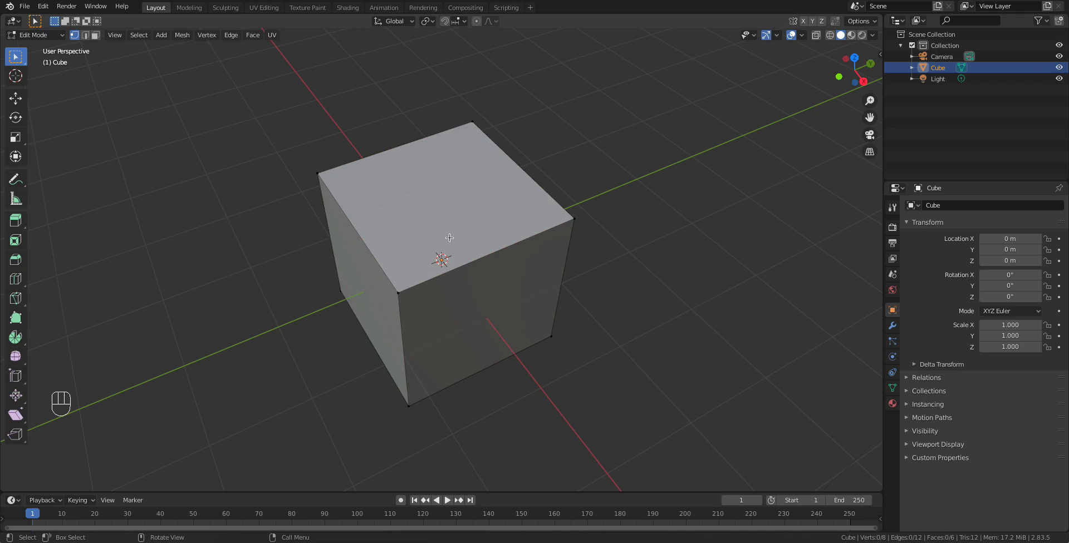
# Step: Knife-cut a slanted line across the cube's top face, from its +X edge to its -X edge
pyautogui.press('k')
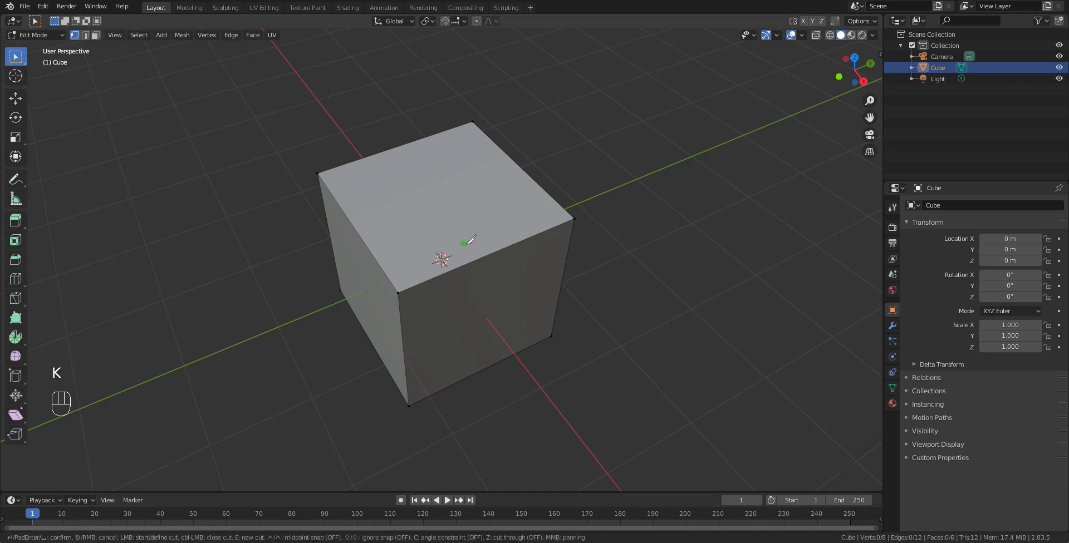
pyautogui.click(469, 262)
pyautogui.click(451, 129)
pyautogui.press('Return')
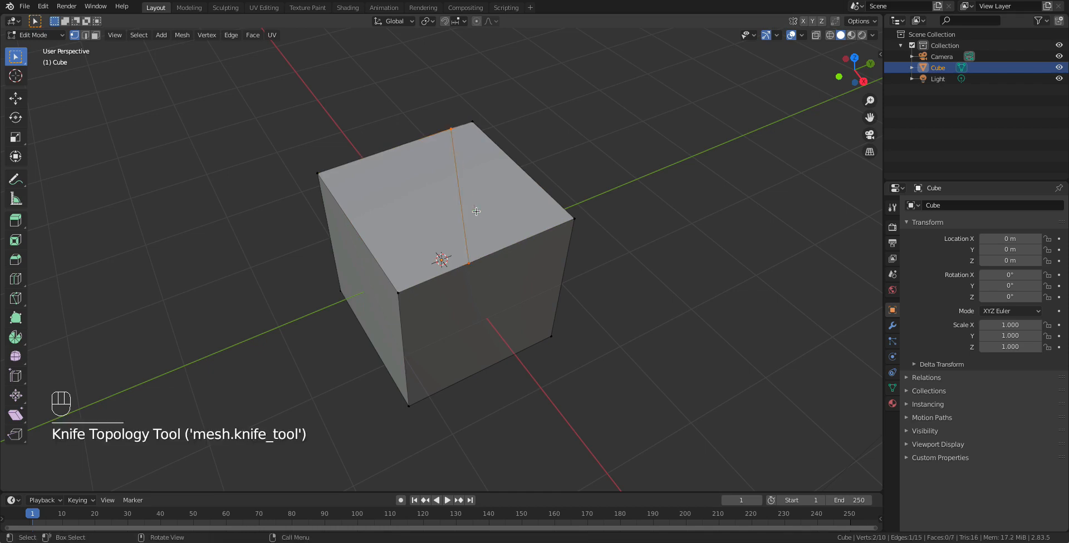
# Step: Switch to face selection and select each part of the split top face in turn, ending on the -Y part
pyautogui.click(95, 35)
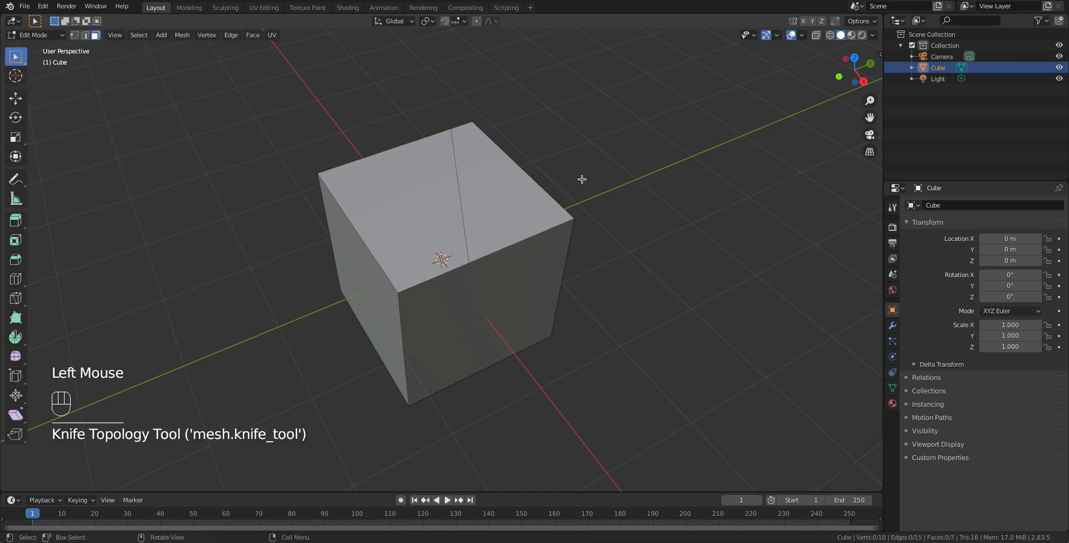
pyautogui.click(493, 188)
pyautogui.click(425, 187)
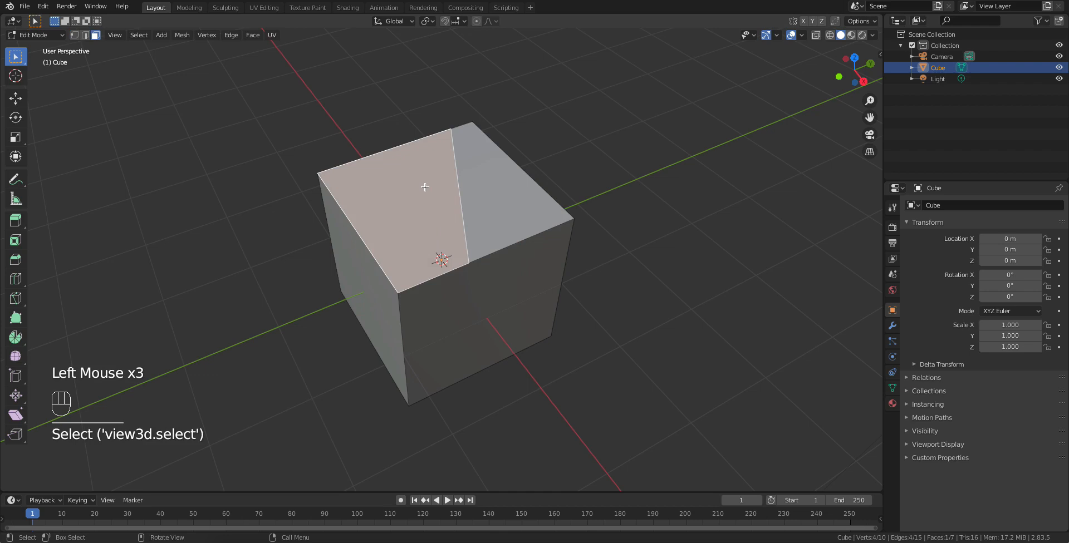
# Step: Undo the face selections and the slanted knife cut on the top face
pyautogui.hotkey('ctrl', 'z')
pyautogui.hotkey('ctrl', 'z')
pyautogui.hotkey('ctrl', 'z')
pyautogui.hotkey('ctrl', 'z')
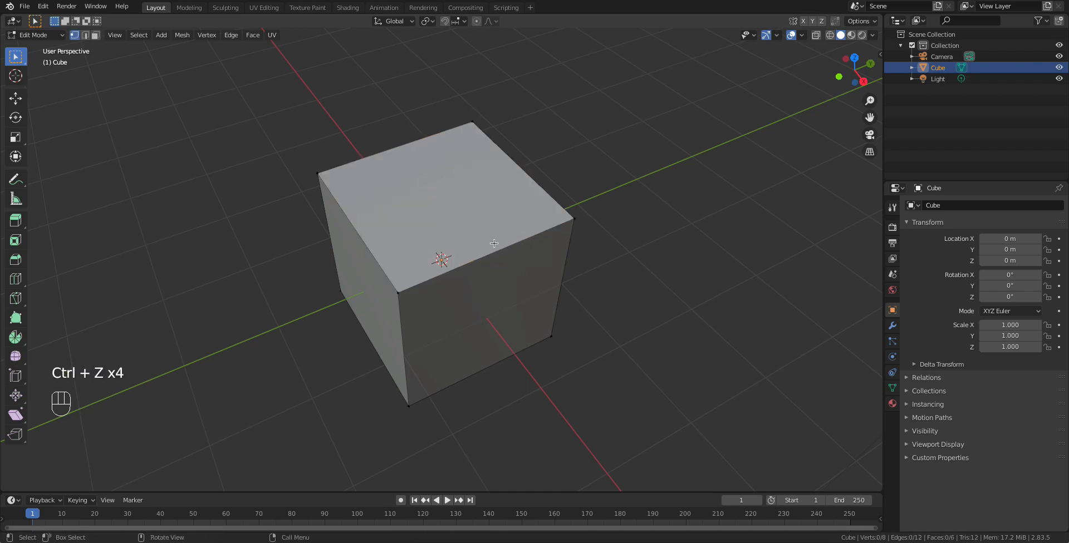
# Step: Knife-cut a closed, irregular six-sided shape into the middle of the cube's top face
pyautogui.press('k')
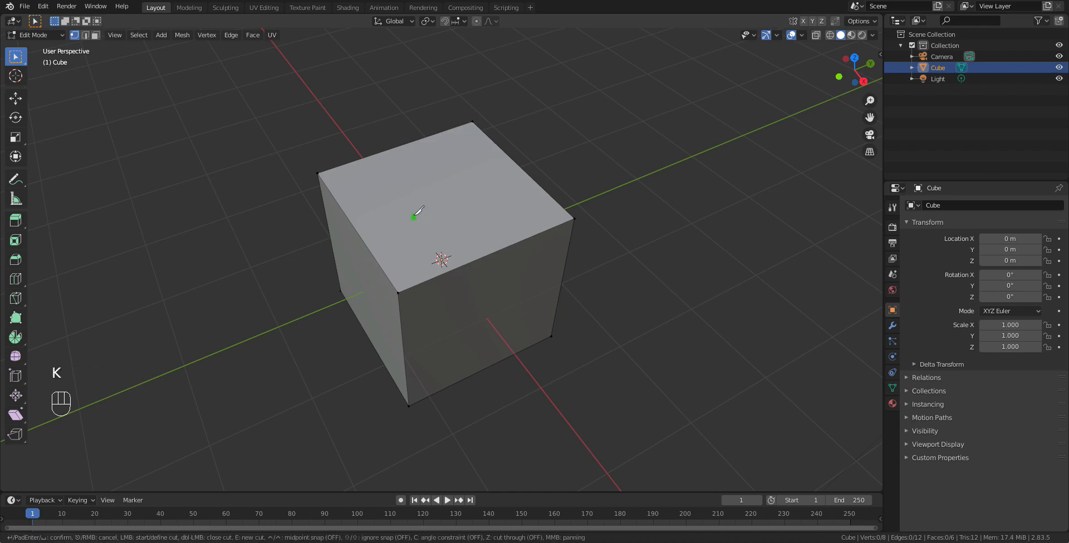
pyautogui.click(409, 195)
pyautogui.click(434, 229)
pyautogui.click(472, 218)
pyautogui.click(460, 189)
pyautogui.click(427, 178)
pyautogui.click(407, 194)
pyautogui.press('Return')
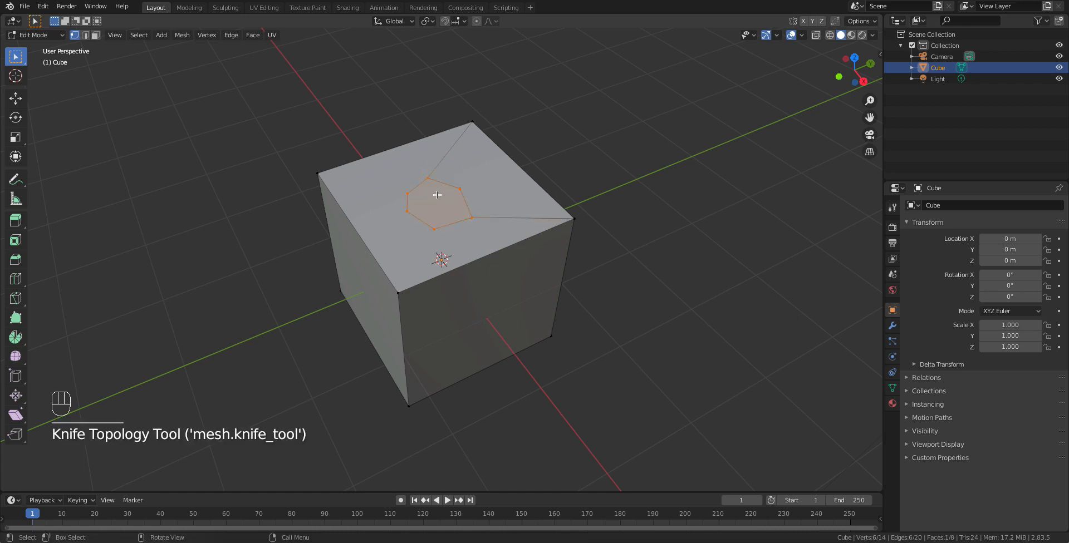
# Step: Switch to face selection, select the six-sided face cut into the cube's top and extrude it upward
pyautogui.click(593, 217)
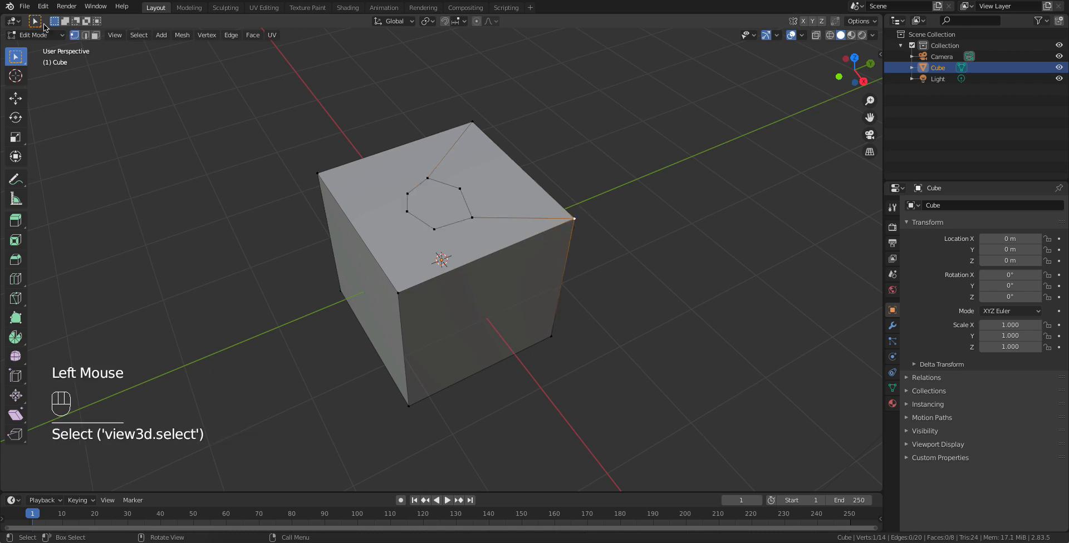
pyautogui.click(95, 35)
pyautogui.click(425, 185)
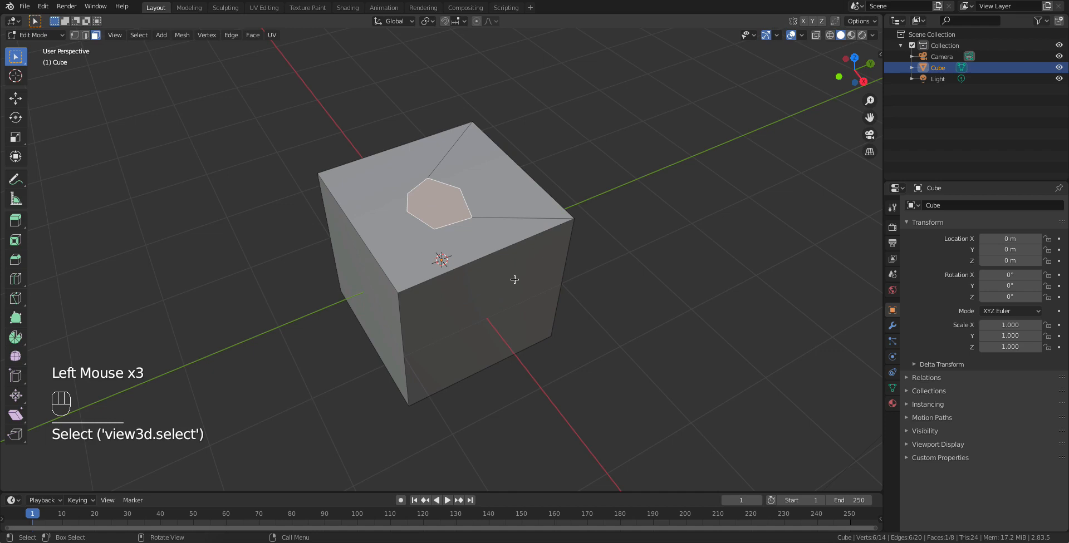
pyautogui.press('e')
pyautogui.click(521, 210)
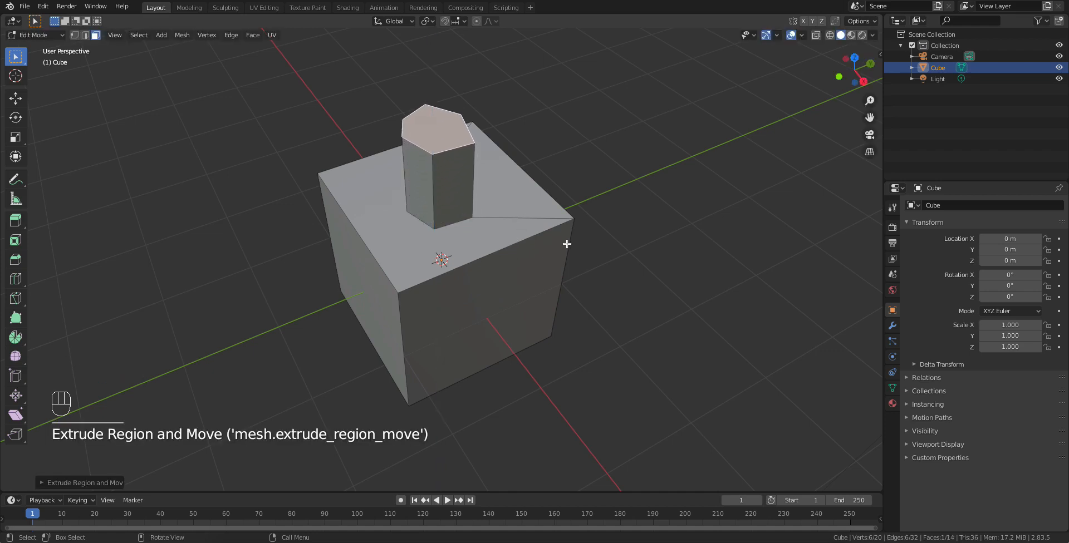
# Step: Undo the extrusion and the six-sided knife cut, back to the plain cube
pyautogui.hotkey('ctrl', 'z')
pyautogui.hotkey('ctrl', 'z')
pyautogui.hotkey('ctrl', 'z')
pyautogui.hotkey('ctrl', 'z')
pyautogui.hotkey('ctrl', 'z')
pyautogui.hotkey('ctrl', 'z')
pyautogui.hotkey('ctrl', 'z')
pyautogui.hotkey('ctrl', 'z')
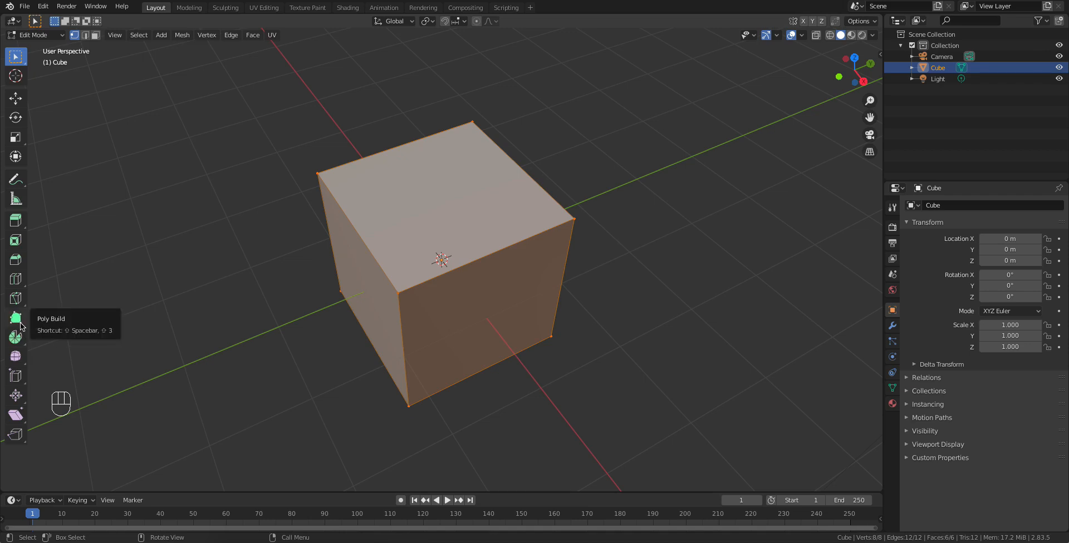
# Step: Try to move the top face's -X/+Y corner vertex freely outward by about 1.6 m
pyautogui.click(283, 353)
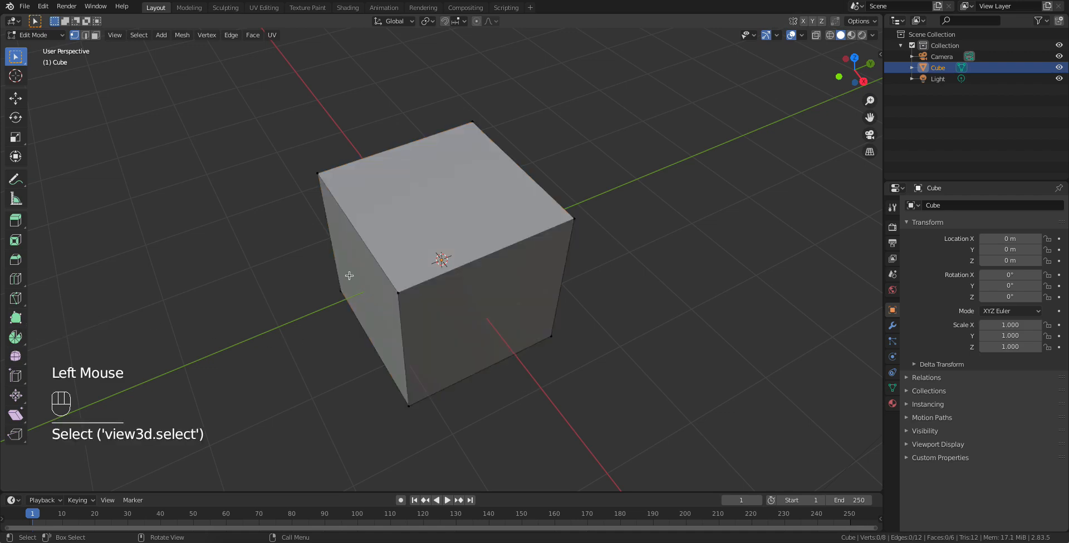
pyautogui.click(317, 171)
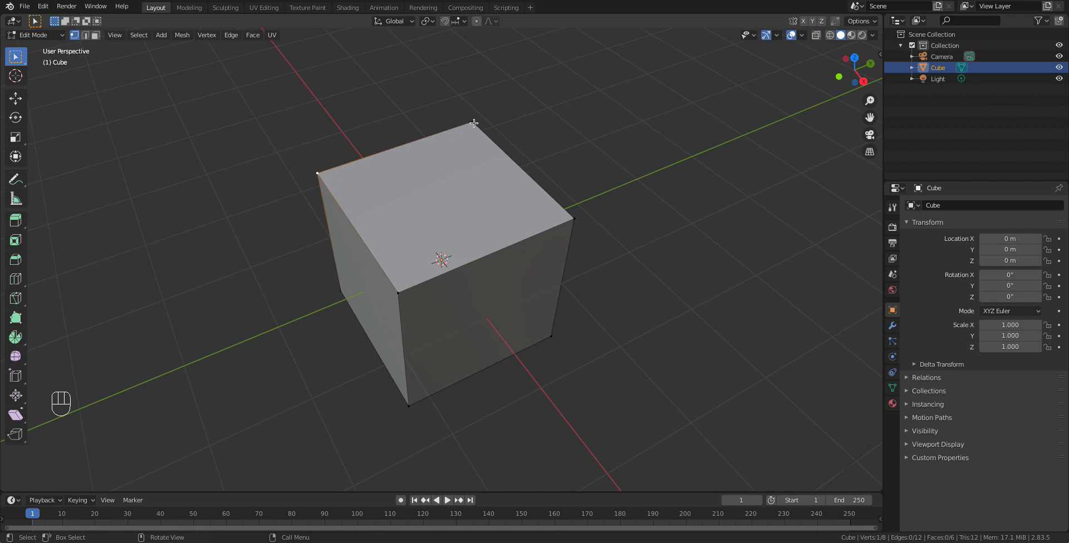
pyautogui.click(474, 123)
pyautogui.press('g')
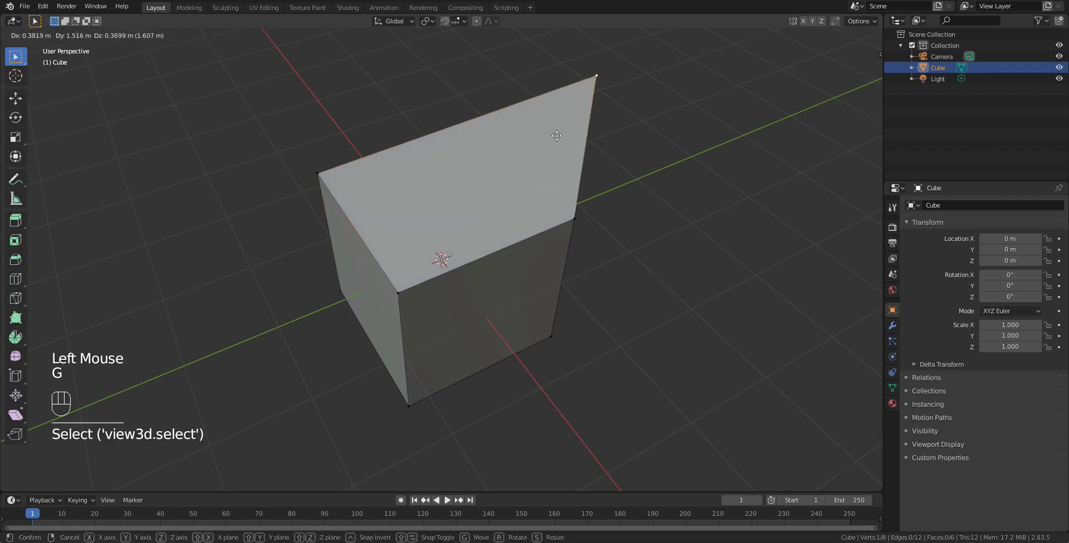
pyautogui.press('Escape')
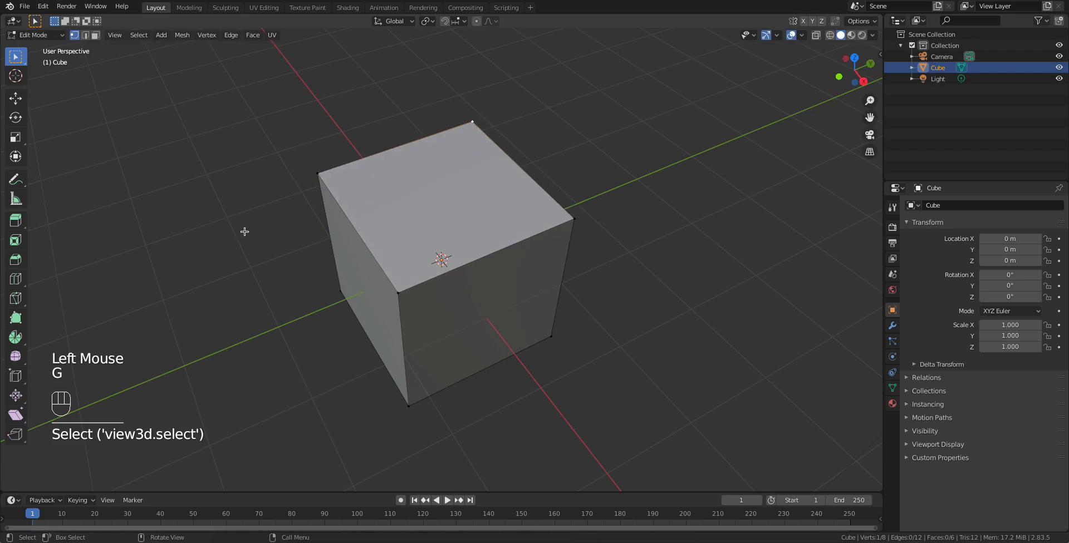
# Step: With Poly Build, pull the top's +X/+Y and -X/-Y corner vertices outward and shift the +X/-Y corner vertex inward
pyautogui.click(20, 320)
pyautogui.moveTo(574, 218); pyautogui.dragTo(642, 183)
pyautogui.moveTo(320, 173); pyautogui.dragTo(241, 183)
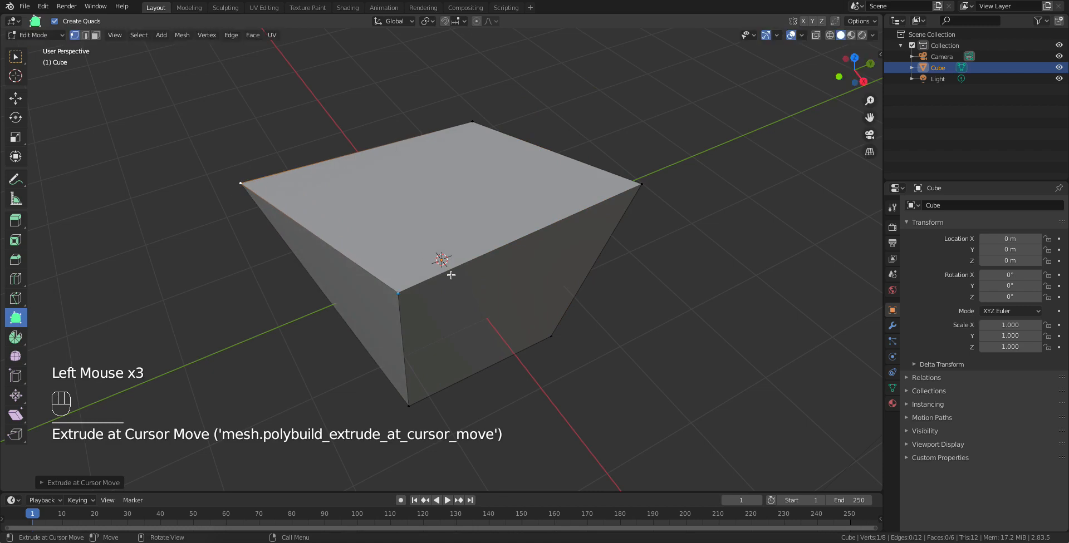
pyautogui.moveTo(399, 291); pyautogui.dragTo(425, 253)
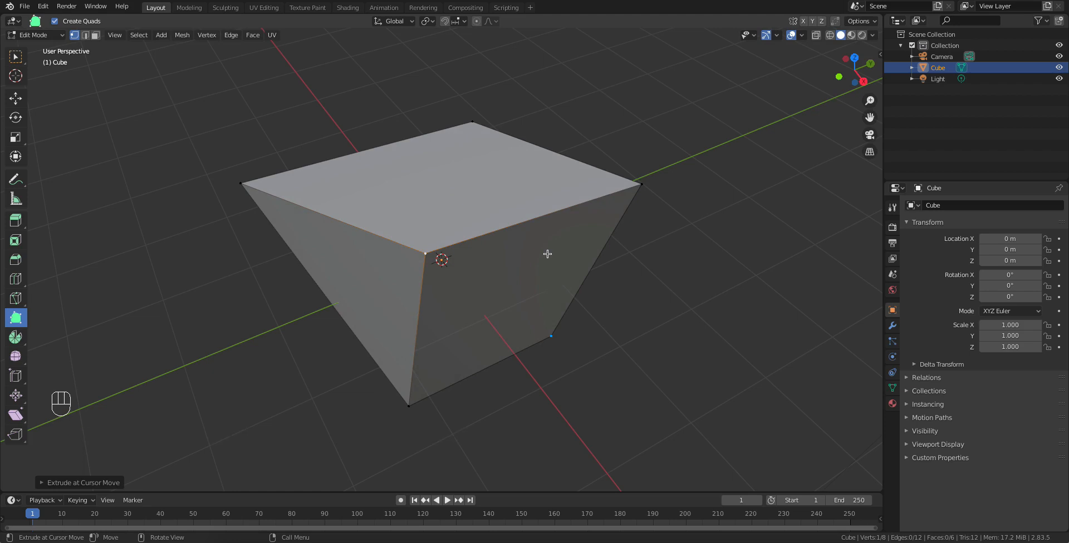
# Step: Undo the Poly Build vertex moves on the cube's top corners
pyautogui.press('Escape')
pyautogui.hotkey('ctrl', 'z')
pyautogui.hotkey('ctrl', 'z')
pyautogui.hotkey('ctrl', 'z')
pyautogui.hotkey('ctrl', 'z')
pyautogui.hotkey('ctrl', 'z')
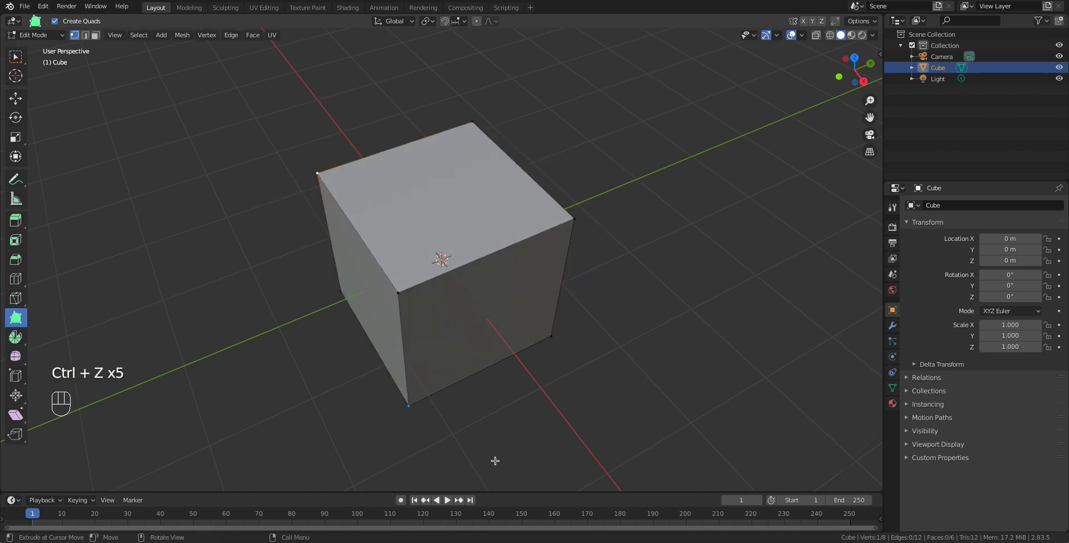
# Step: Switch to the Select Box tool, clear the selection and box-select around the whole cube
pyautogui.click(334, 375)
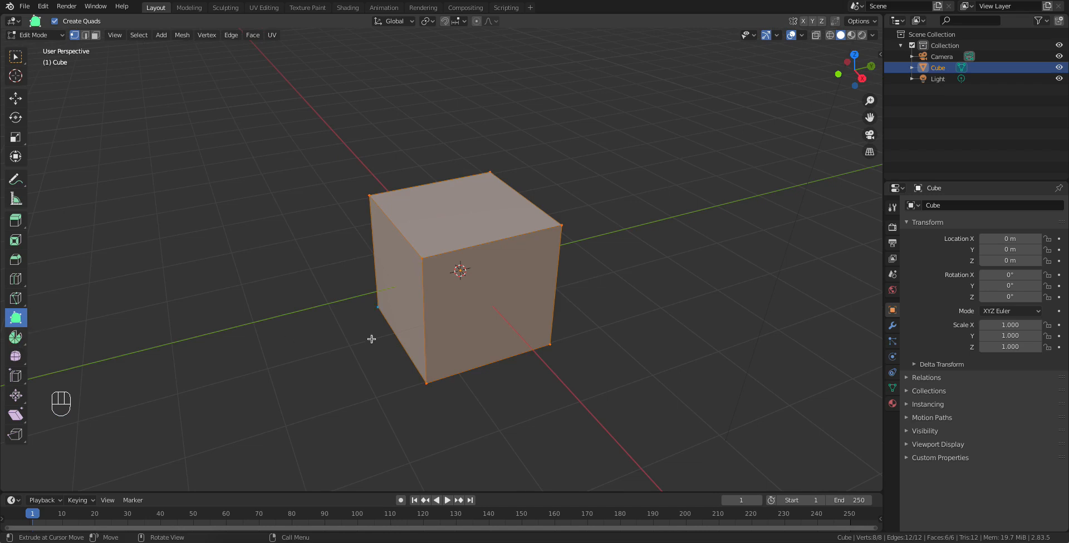
pyautogui.click(15, 57)
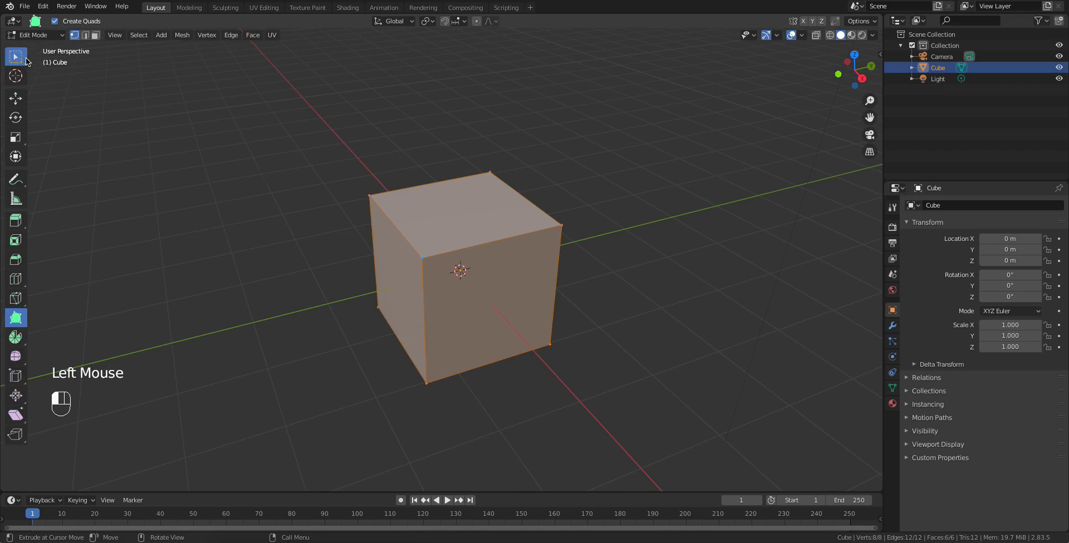
pyautogui.click(595, 381)
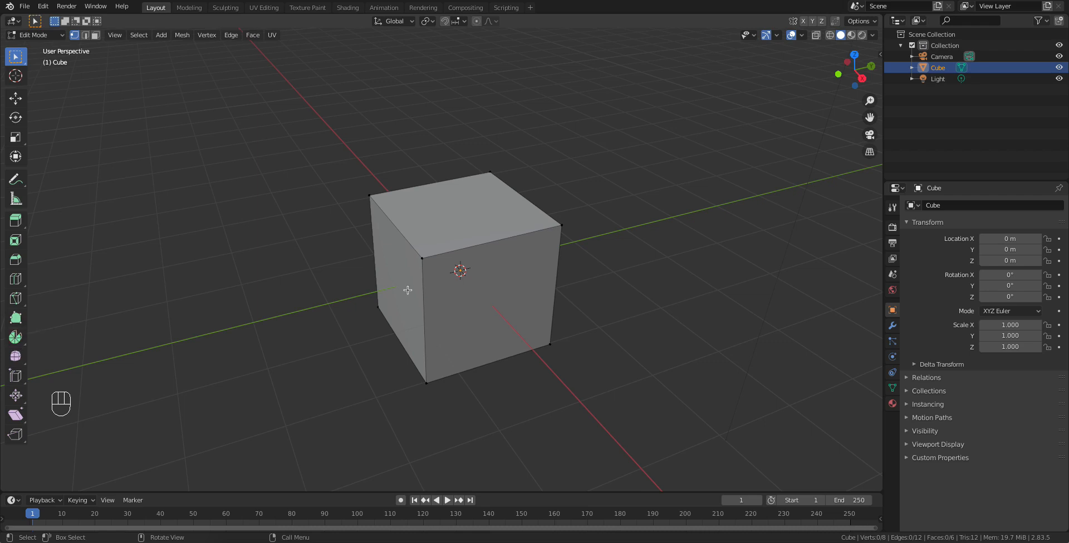
pyautogui.moveTo(571, 398); pyautogui.dragTo(286, 150)
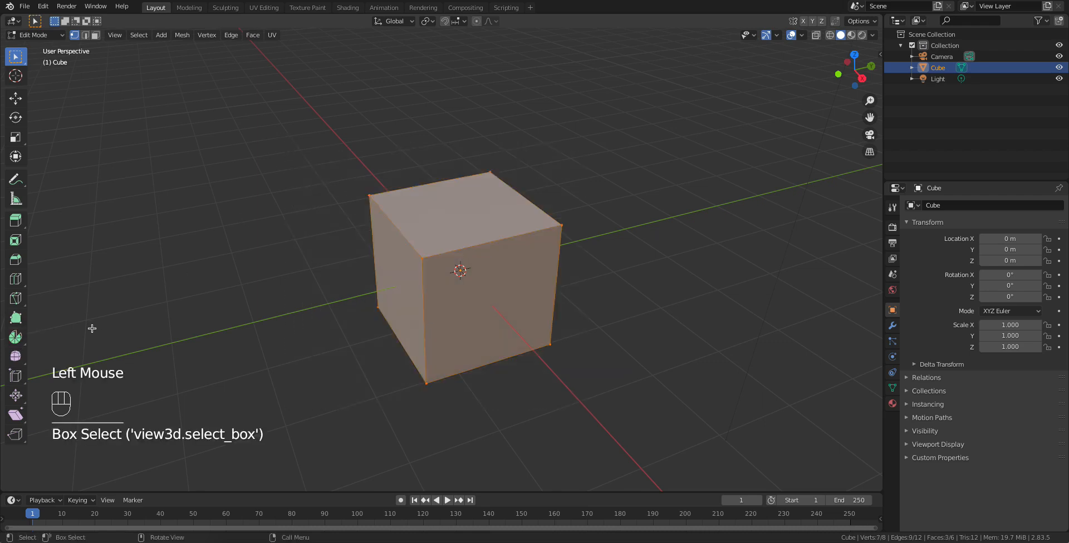
# Step: Try spinning the selected geometry about the Z axis around the 3D cursor on the cube, and undo the spin
pyautogui.click(16, 338)
pyautogui.moveTo(555, 289); pyautogui.dragTo(526, 338)
pyautogui.hotkey('ctrl', 'z')
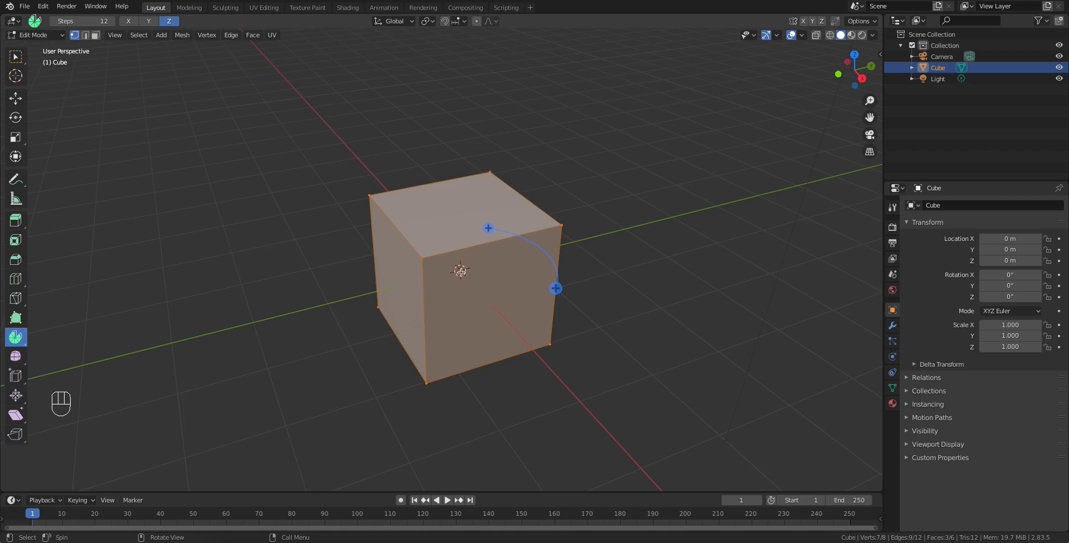
# Step: Place the 3D cursor beside the cube's -Y side and spin the selection about 258° around it on the Z axis
pyautogui.click(17, 81)
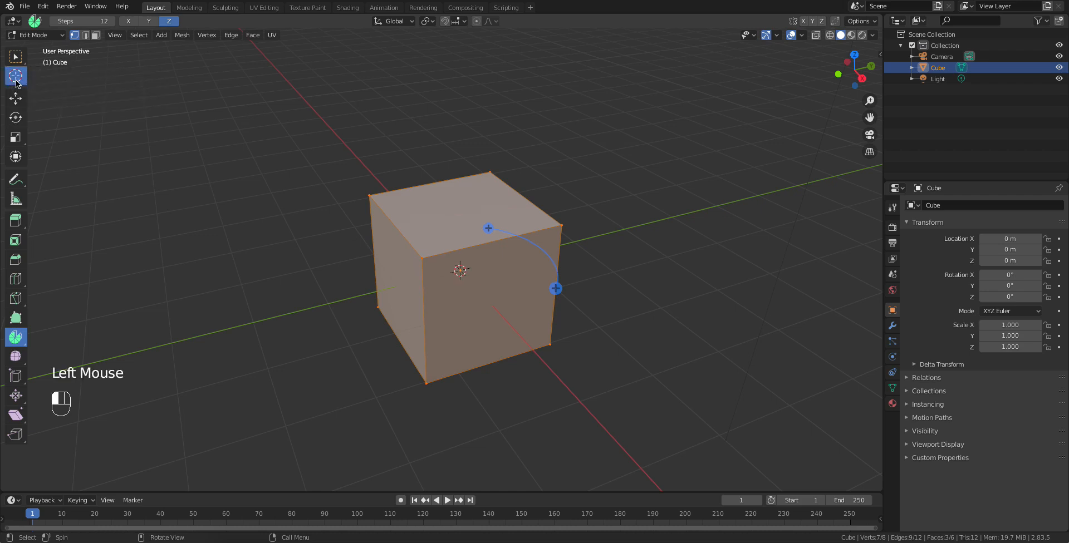
pyautogui.click(279, 316)
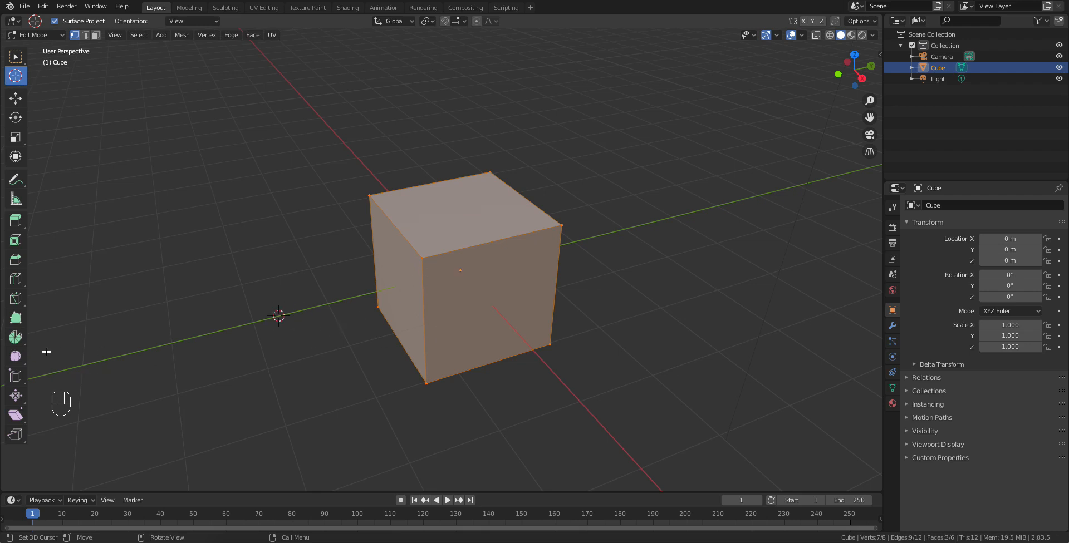
pyautogui.click(15, 338)
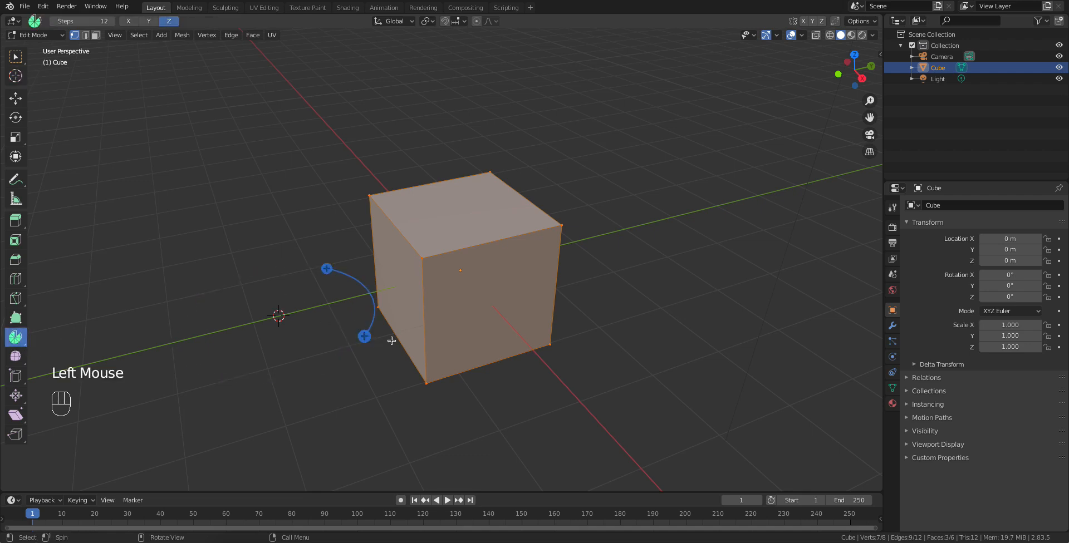
pyautogui.scroll(-4, 391, 341)
pyautogui.moveTo(410, 318); pyautogui.dragTo(366, 239)
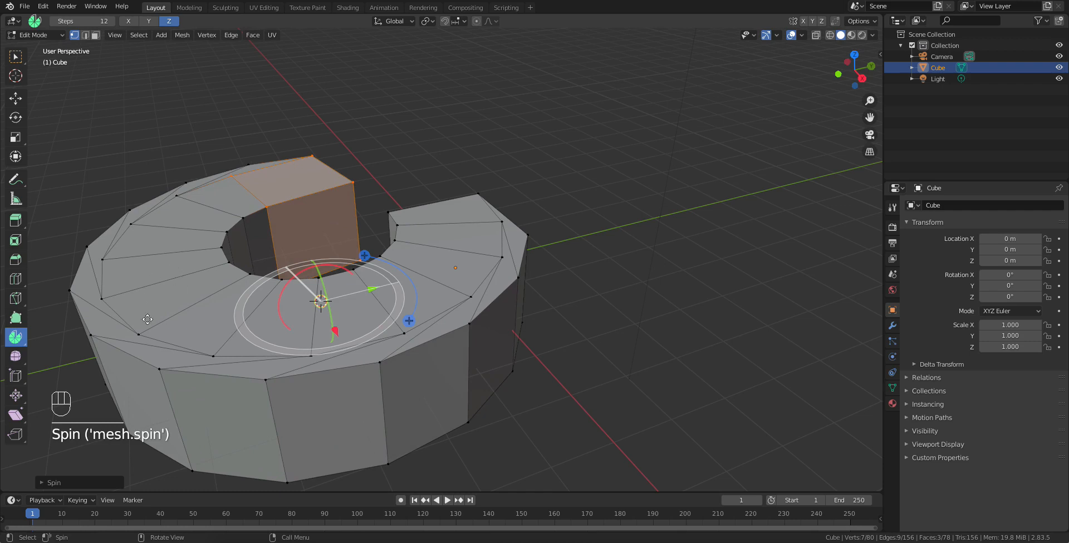
# Step: Set the spin to 20 steps and an angle of 360° to form a full ring
pyautogui.click(50, 483)
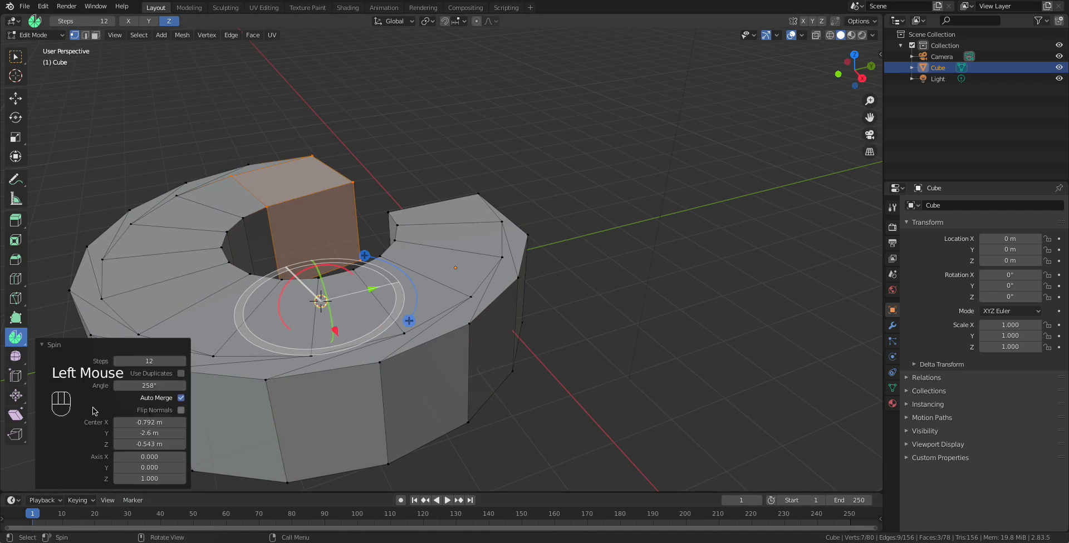
pyautogui.click(157, 362)
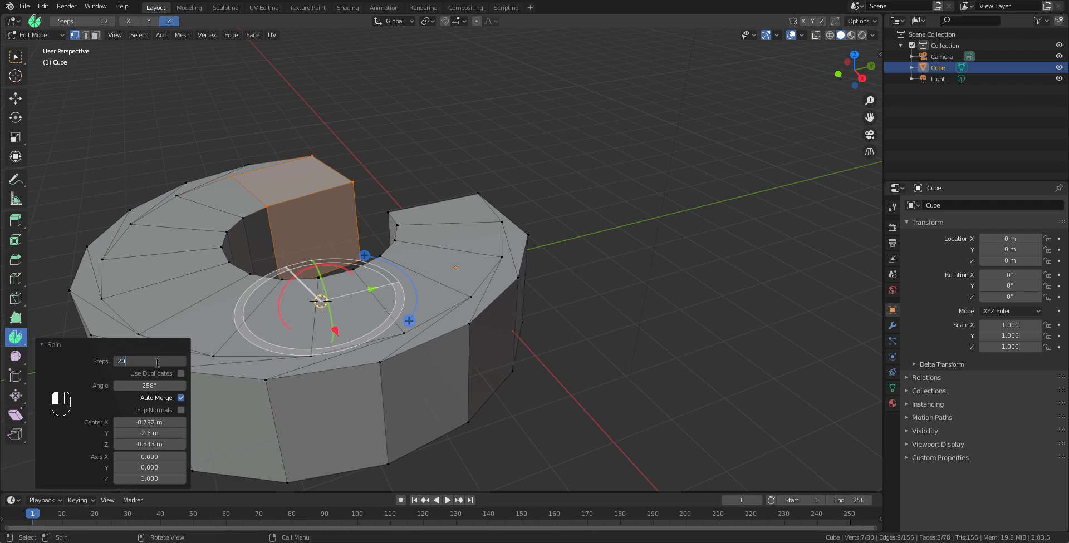
pyautogui.press('Return')
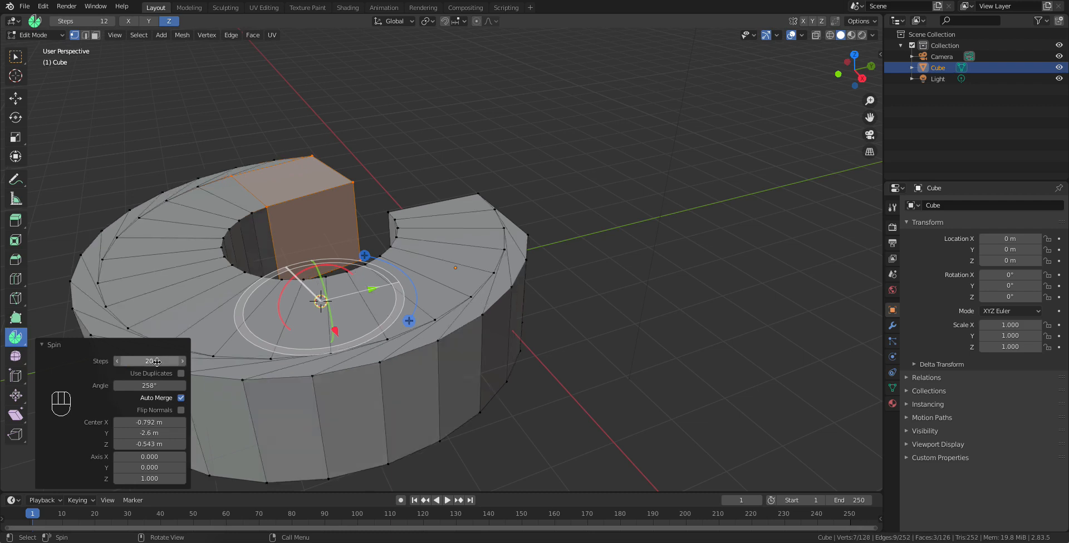
pyautogui.click(155, 387)
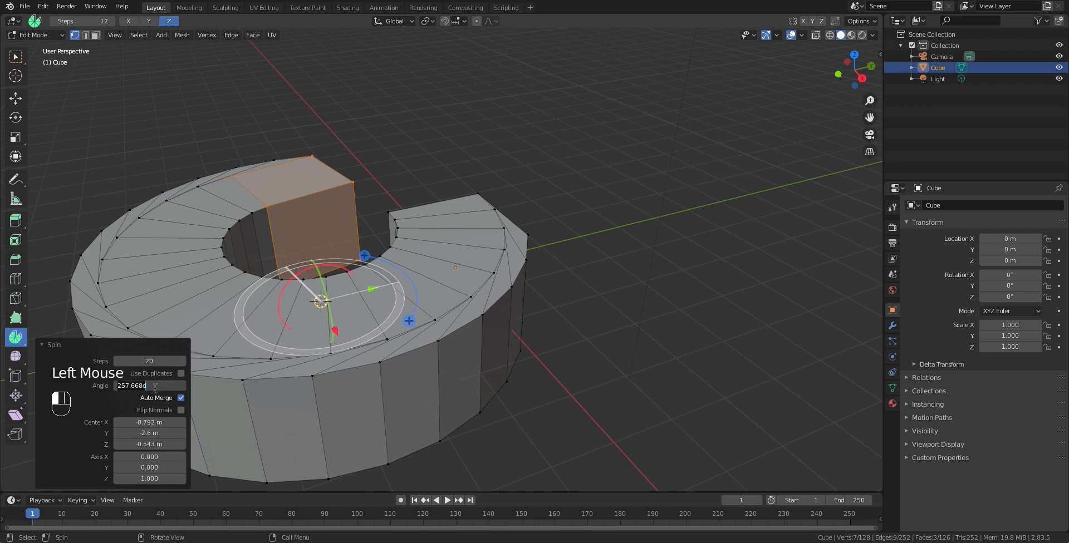
pyautogui.write('360')
pyautogui.press('Return')
# Step: Leave Edit Mode and examine the spun ring from several angles in Object Mode
pyautogui.moveTo(390, 356)
pyautogui.mouseDown(button='middle')
pyautogui.moveTo(293, 322)
pyautogui.moveTo(401, 340)
pyautogui.moveTo(385, 353)
pyautogui.mouseUp(button='middle')
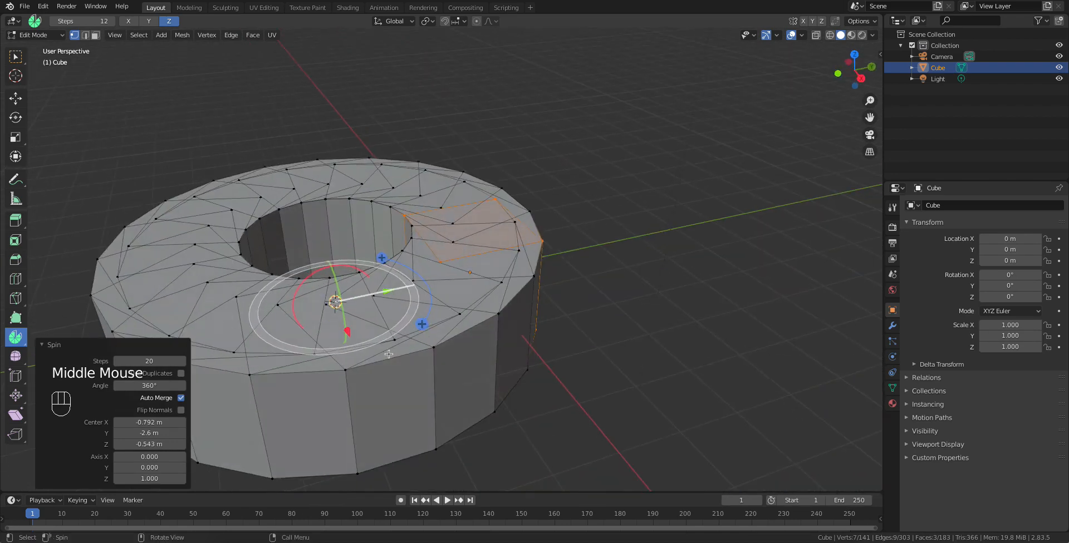
pyautogui.scroll(-5, 387, 354)
pyautogui.press('Tab')
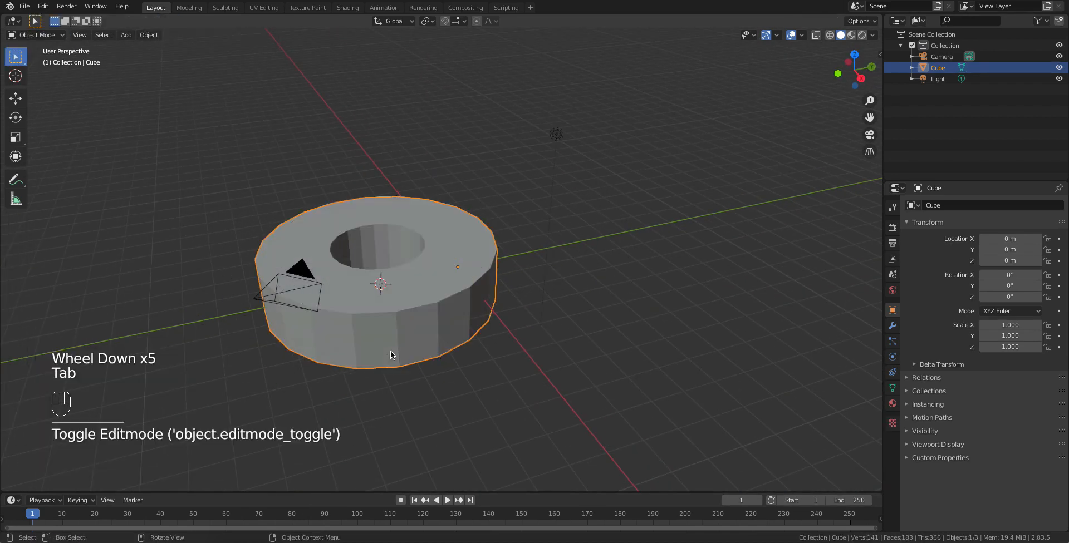
pyautogui.moveTo(391, 354); pyautogui.dragTo(406, 340, button='middle')
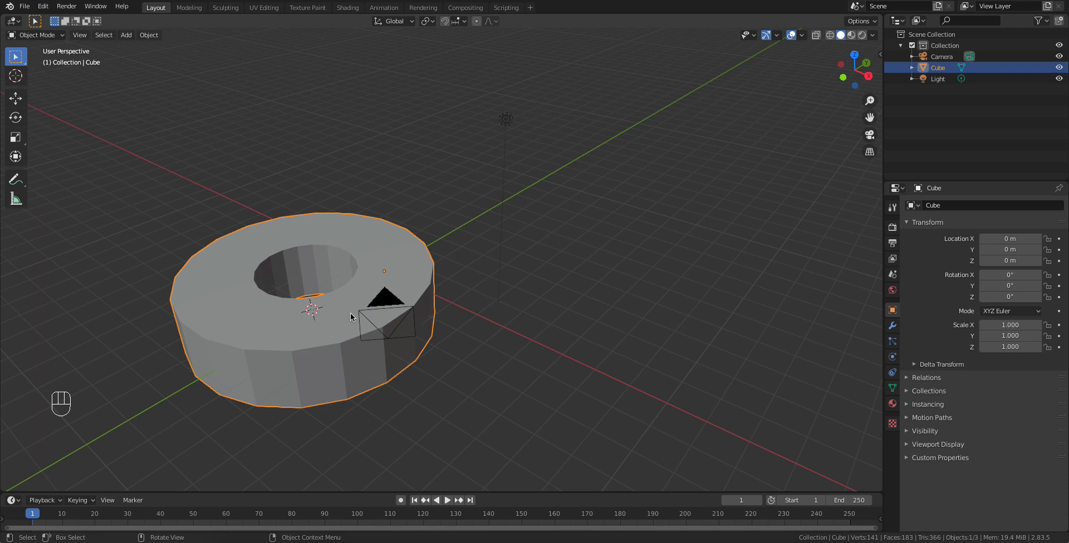
pyautogui.moveTo(389, 322)
pyautogui.mouseDown(button='middle')
pyautogui.moveTo(359, 315)
pyautogui.moveTo(372, 329)
pyautogui.mouseUp(button='middle')
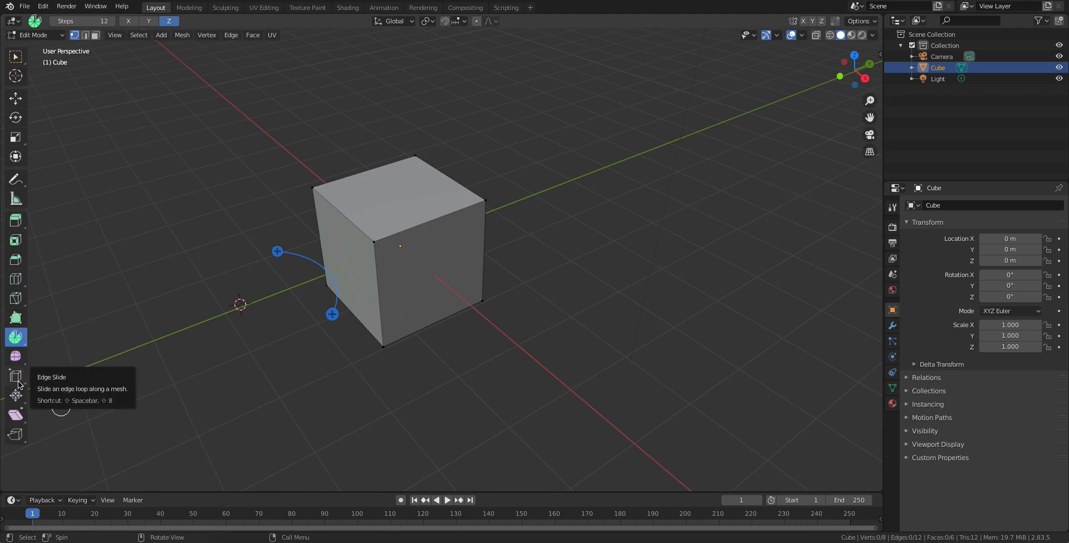
# Step: Switch to edge selection, slide the top face's +X edge toward -X with Edge Slide, and undo the slide
pyautogui.click(17, 379)
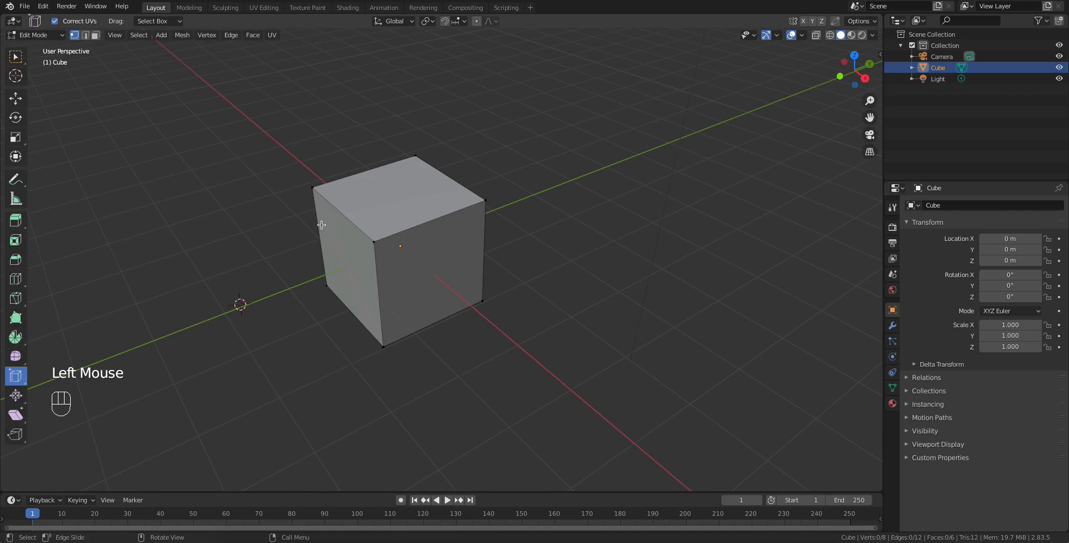
pyautogui.click(85, 35)
pyautogui.click(437, 218)
pyautogui.moveTo(456, 199)
pyautogui.mouseDown()
pyautogui.moveTo(502, 221)
pyautogui.moveTo(426, 173)
pyautogui.moveTo(455, 188)
pyautogui.mouseUp()
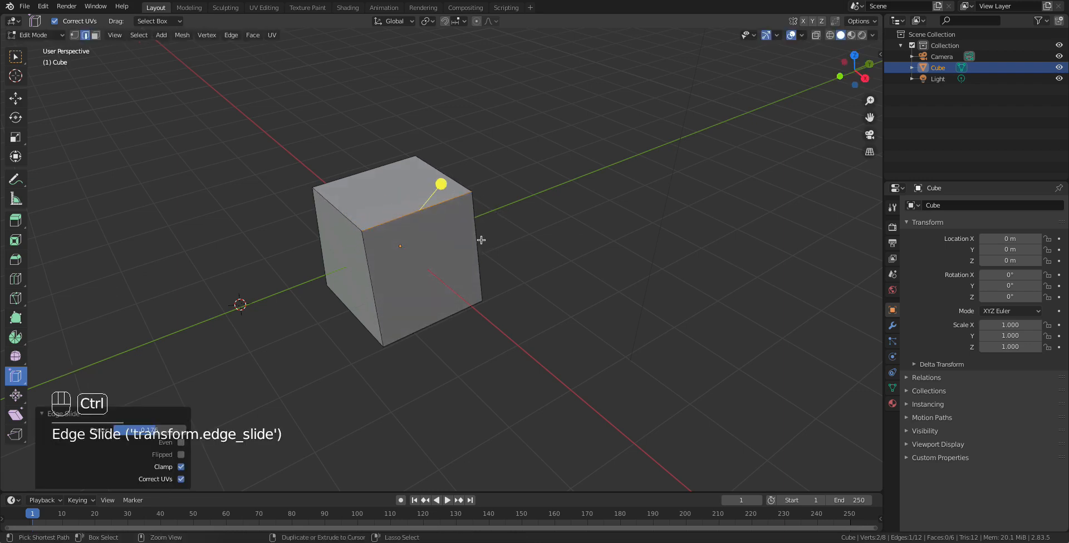
pyautogui.hotkey('ctrl', 'z')
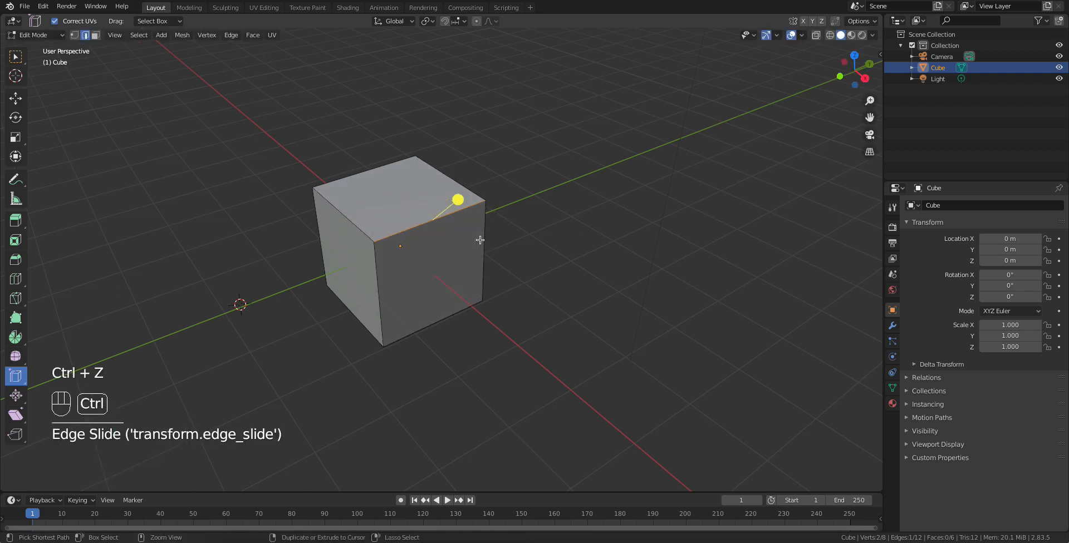
# Step: With Select Box active, try to move the top face's +X edge along the X axis by about -0.81 m
pyautogui.click(16, 57)
pyautogui.click(438, 212)
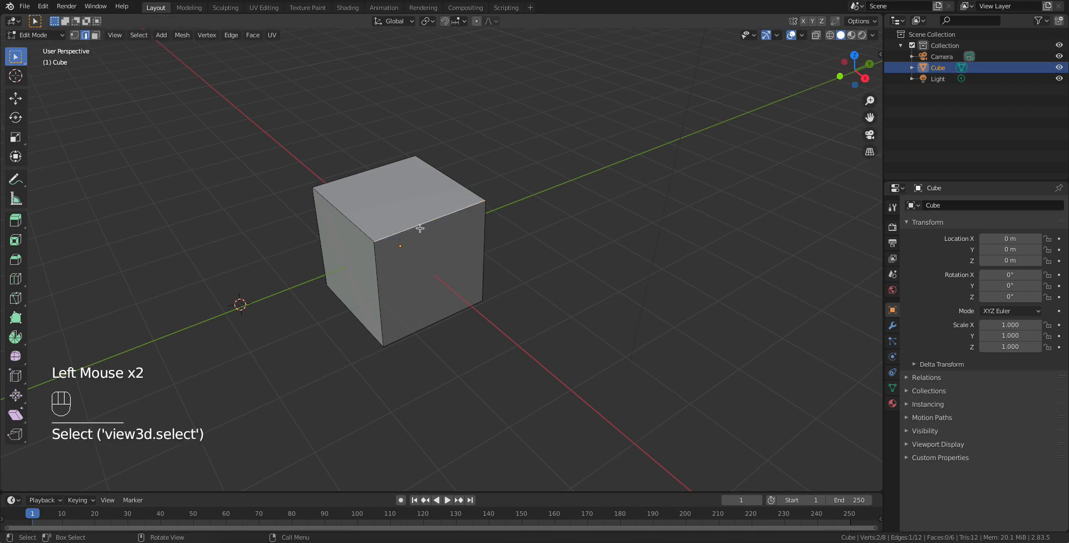
pyautogui.press('g')
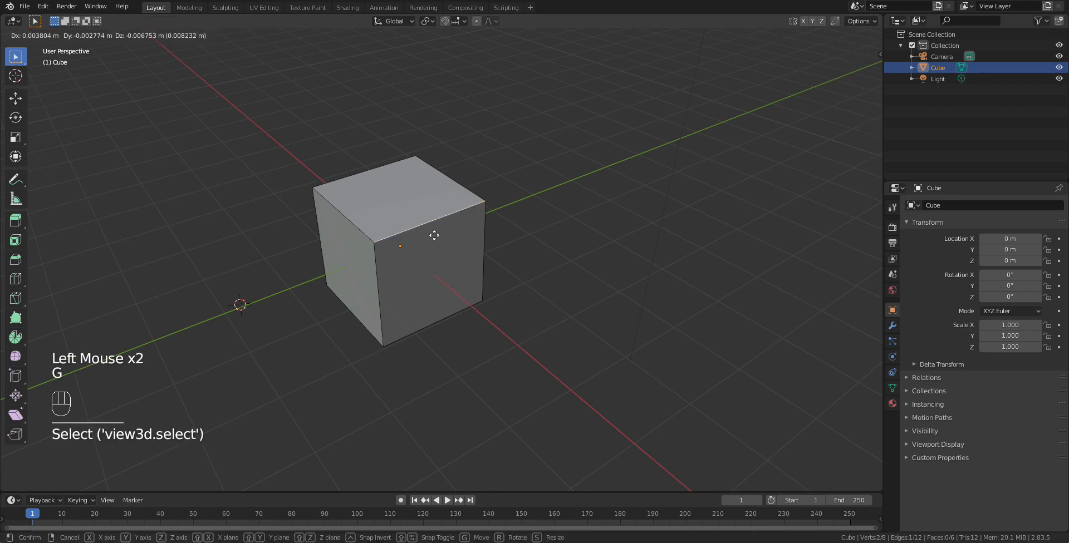
pyautogui.press('x')
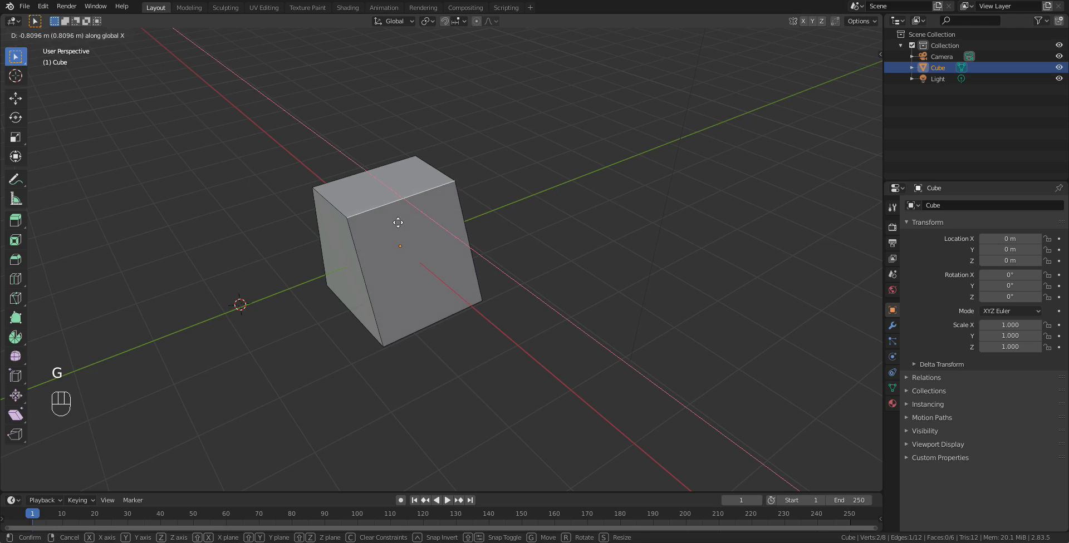
pyautogui.rightClick(398, 223)
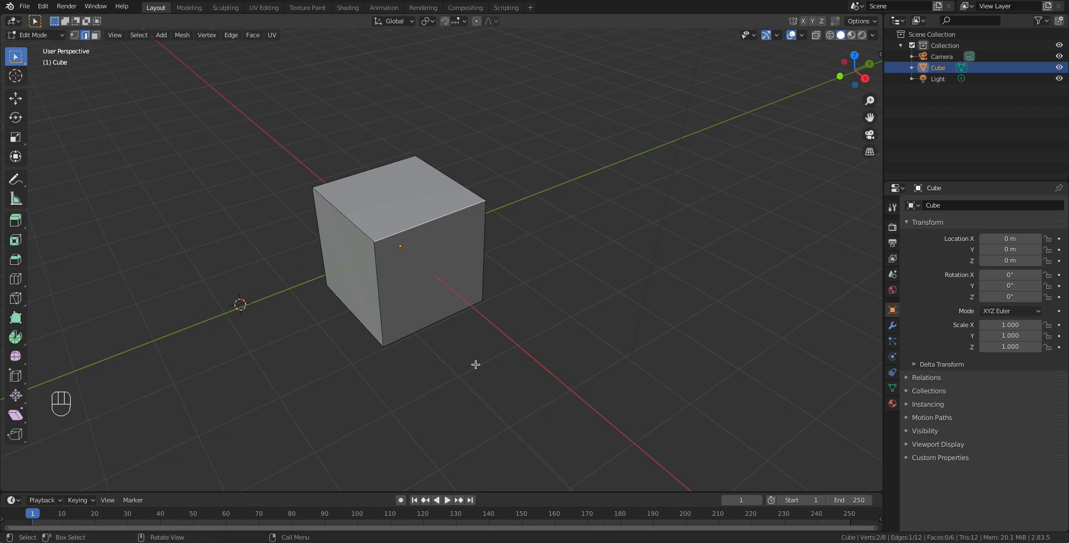
# Step: Box-select the cube's visible geometry, shear it along the X axis with the Shear tool, and undo the shear
pyautogui.click(28, 66)
pyautogui.moveTo(546, 373); pyautogui.dragTo(209, 98)
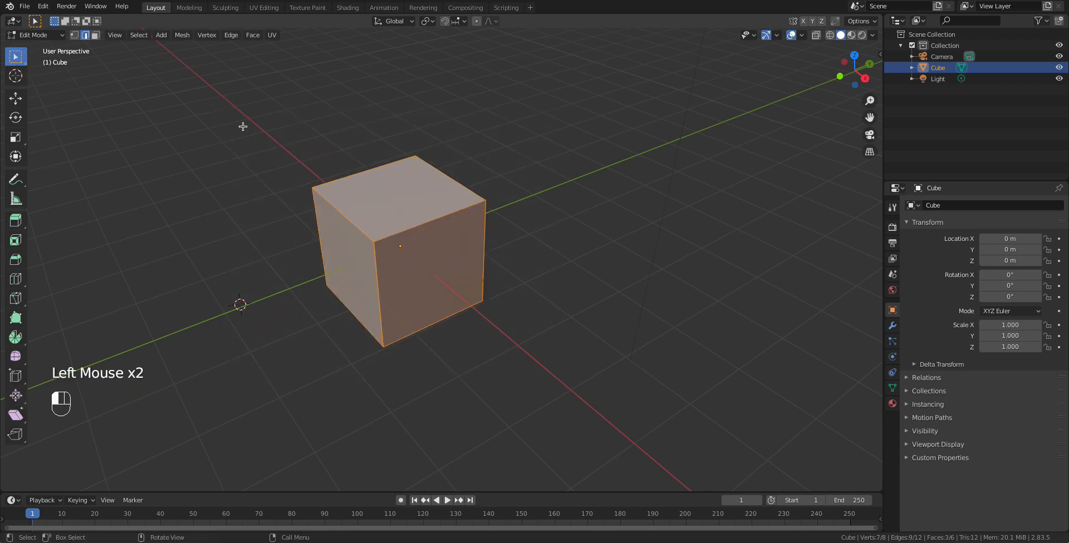
pyautogui.click(16, 396)
pyautogui.click(16, 415)
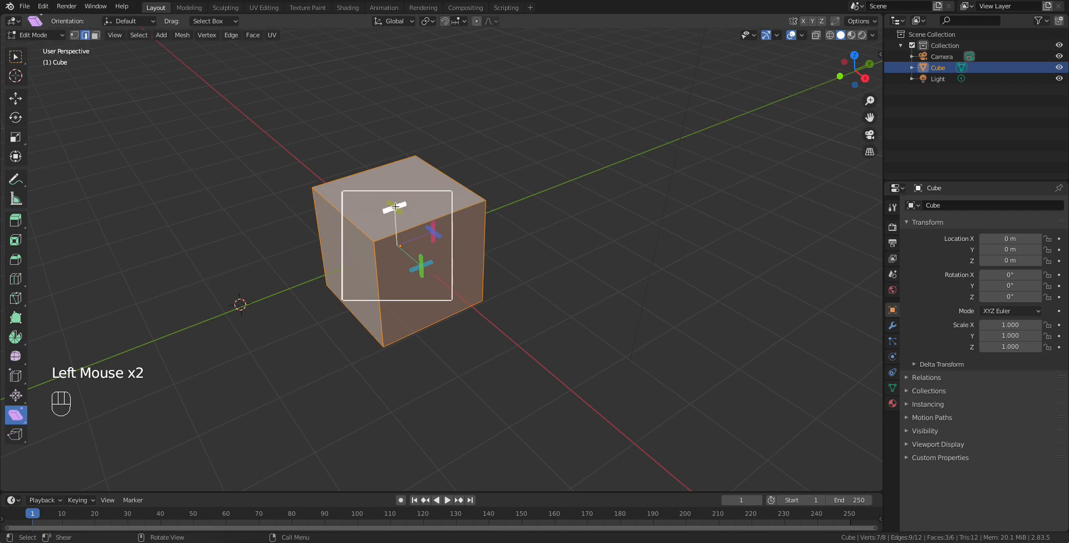
pyautogui.moveTo(394, 208); pyautogui.dragTo(498, 288)
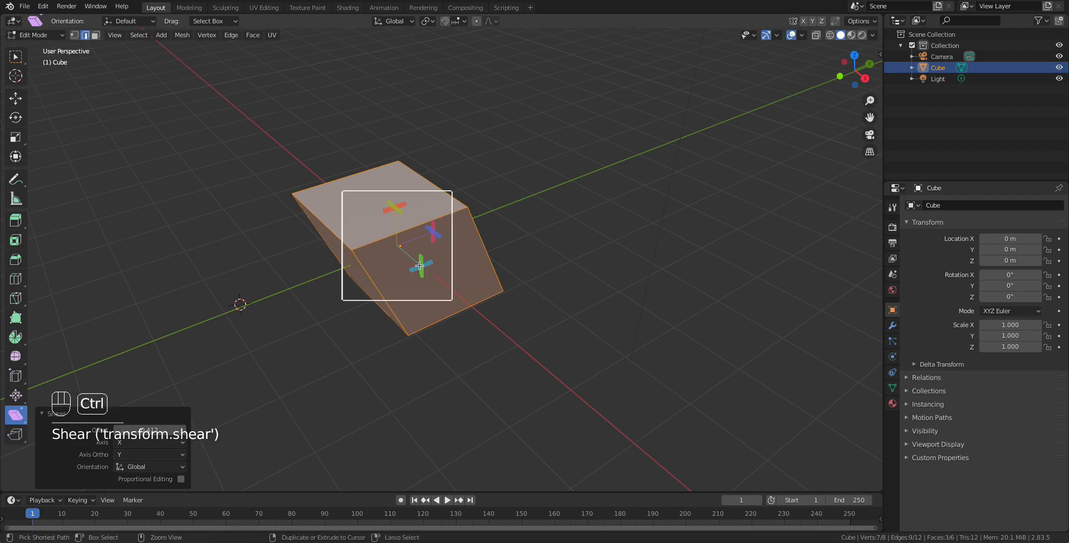
pyautogui.hotkey('ctrl', 'z')
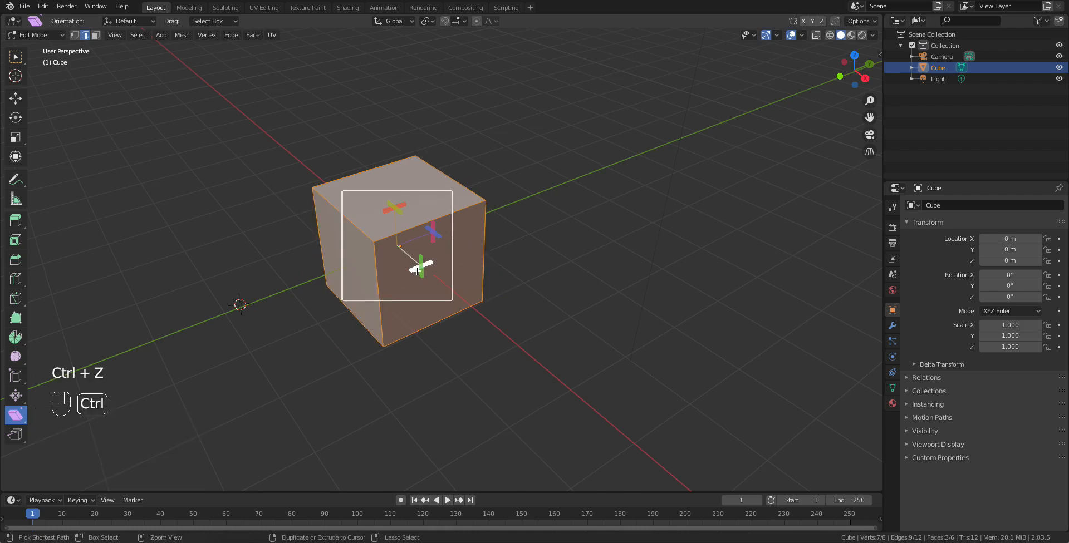
# Step: With Select Box and face selection active, move the cube's top face freely and undo the move
pyautogui.click(16, 57)
pyautogui.click(95, 35)
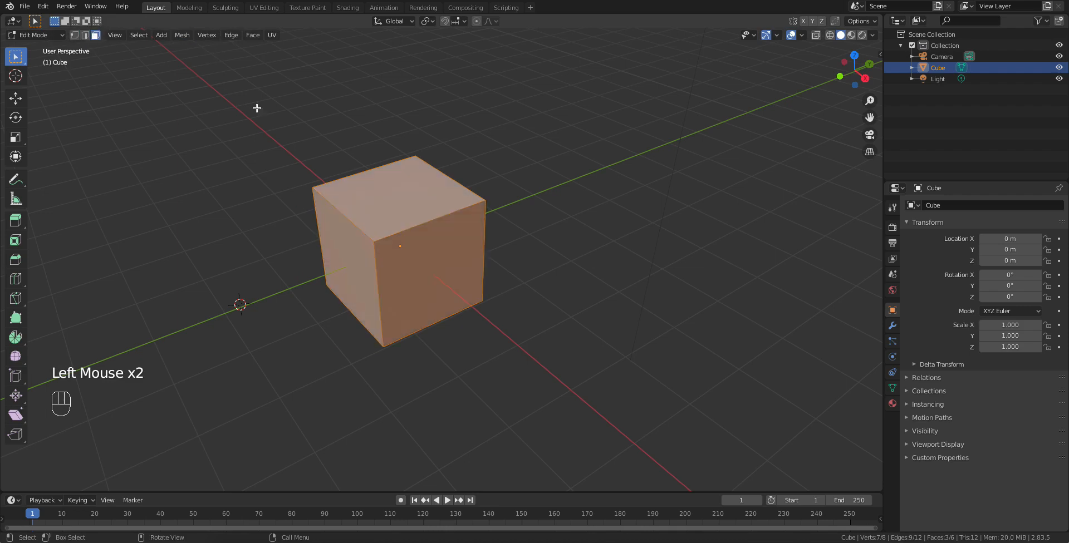
pyautogui.click(399, 195)
pyautogui.press('g')
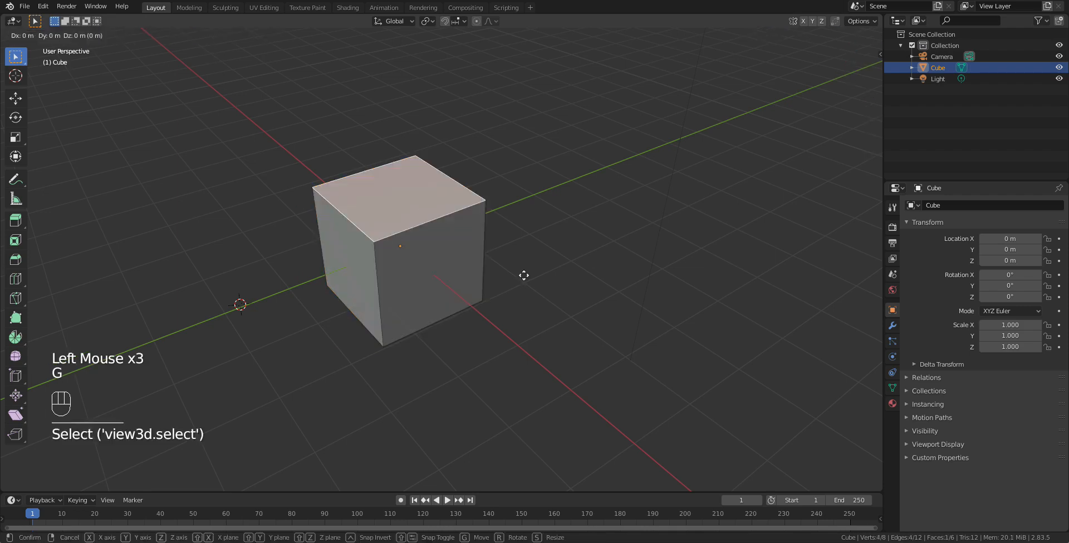
pyautogui.click(463, 295)
pyautogui.moveTo(597, 333); pyautogui.dragTo(563, 362, button='middle')
pyautogui.hotkey('ctrl', 'z')
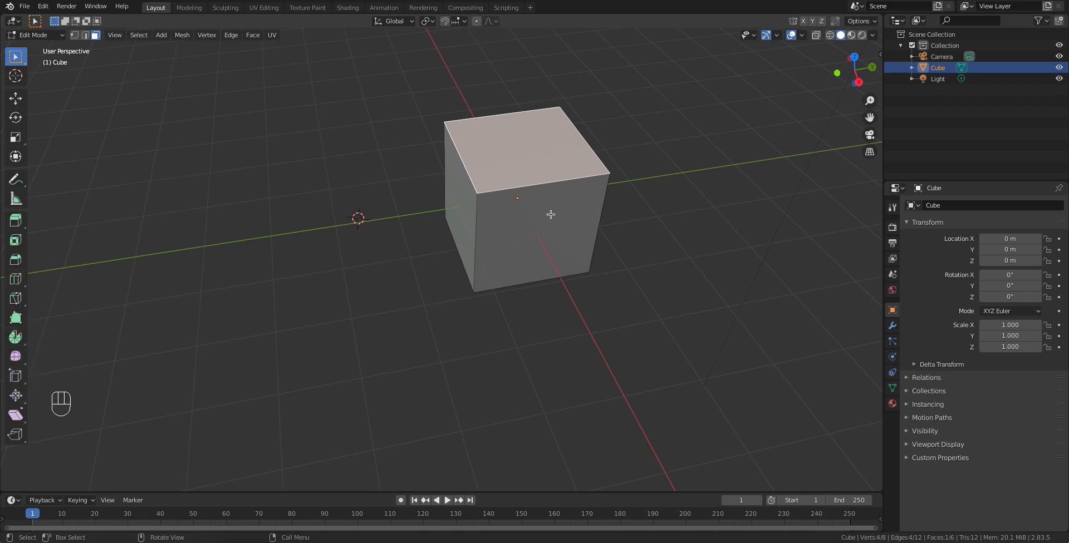
pyautogui.hotkey('ctrl', 'r')
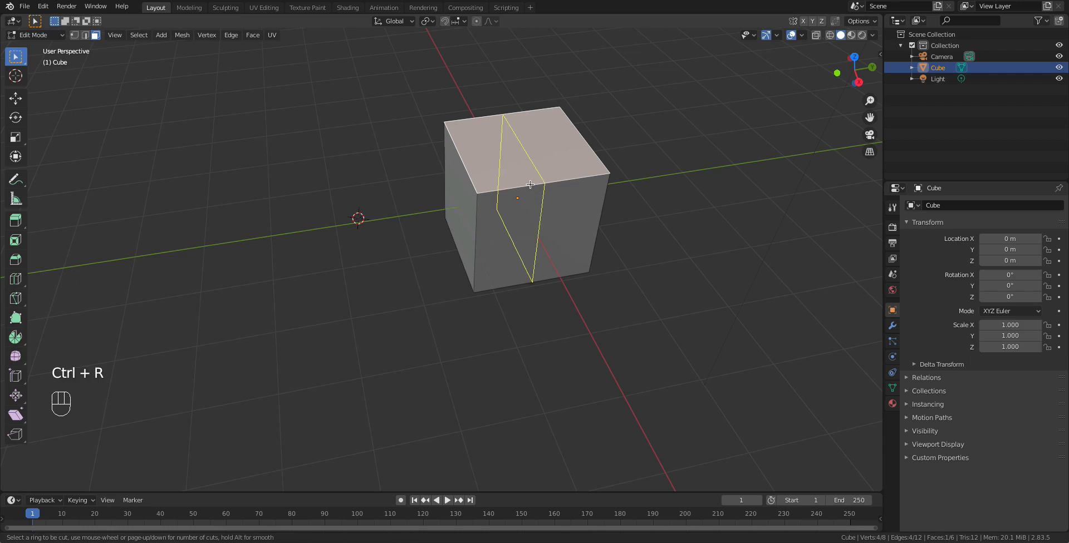
pyautogui.scroll(5, 532, 183)
pyautogui.rightClick(534, 192)
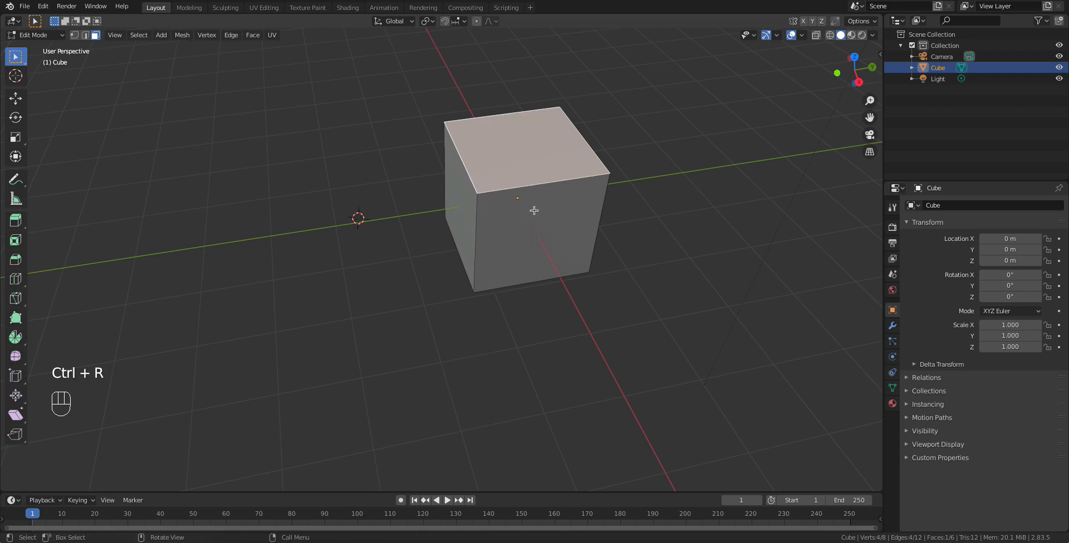
pyautogui.moveTo(546, 313); pyautogui.dragTo(571, 298, button='middle')
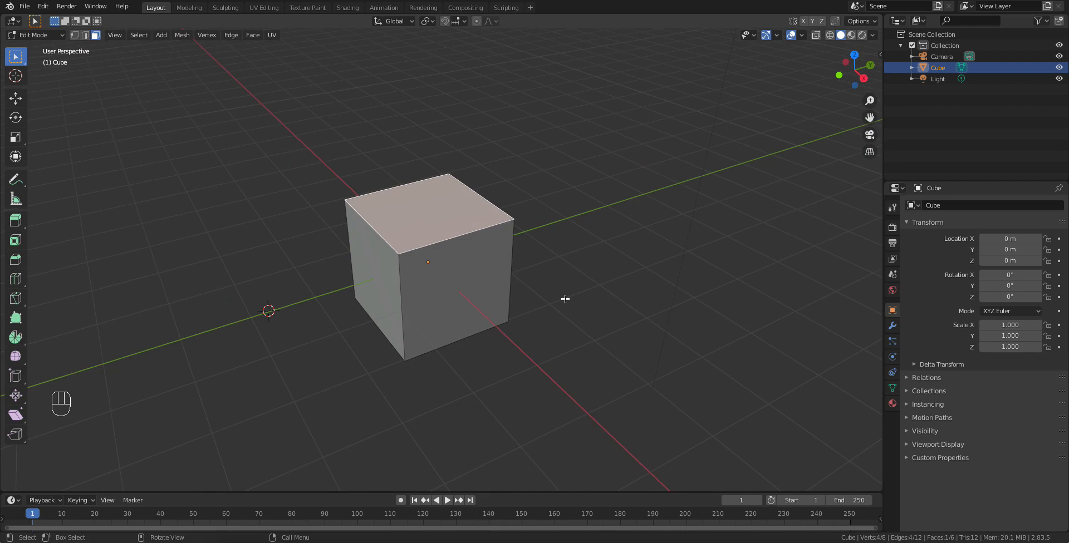
# Step: Leave Edit Mode and examine the cube closer up and farther away in Object Mode
pyautogui.press('Tab')
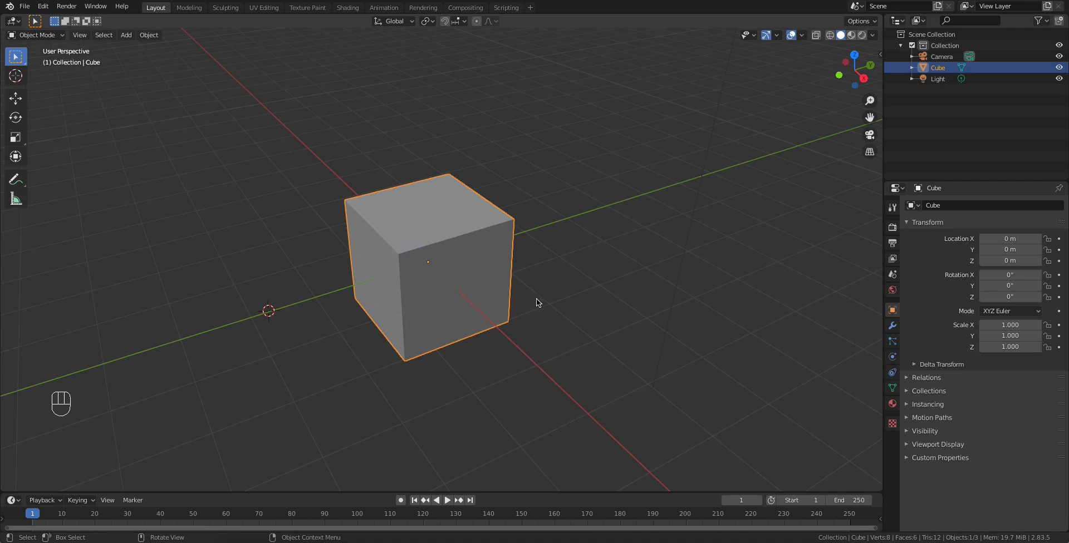
pyautogui.moveTo(515, 300); pyautogui.dragTo(500, 298, button='middle')
pyautogui.scroll(1, 500, 298)
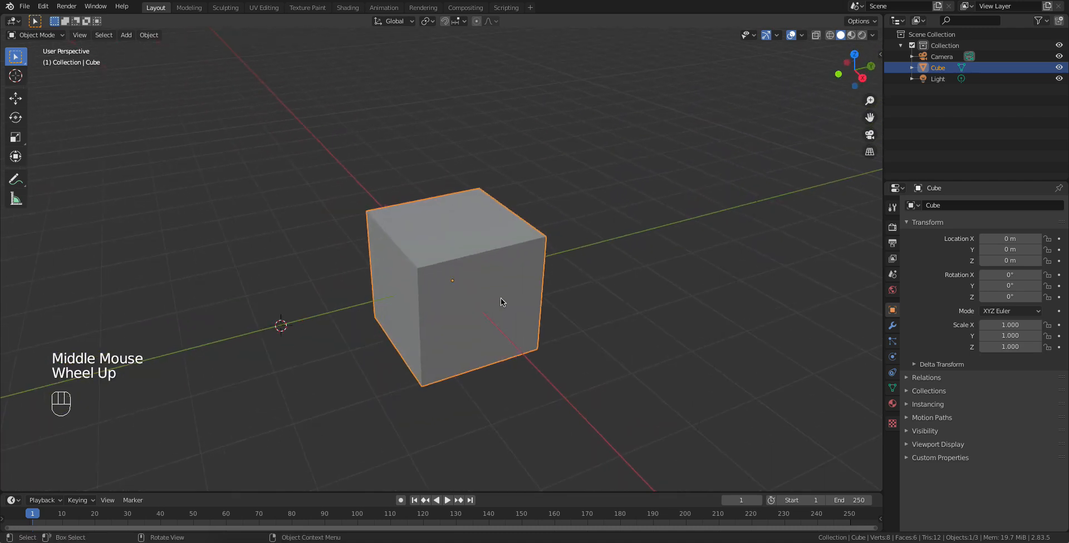
pyautogui.scroll(-2, 500, 298)
pyautogui.scroll(3, 500, 299)
pyautogui.scroll(2, 501, 298)
pyautogui.scroll(-5, 500, 297)
pyautogui.scroll(3, 499, 297)
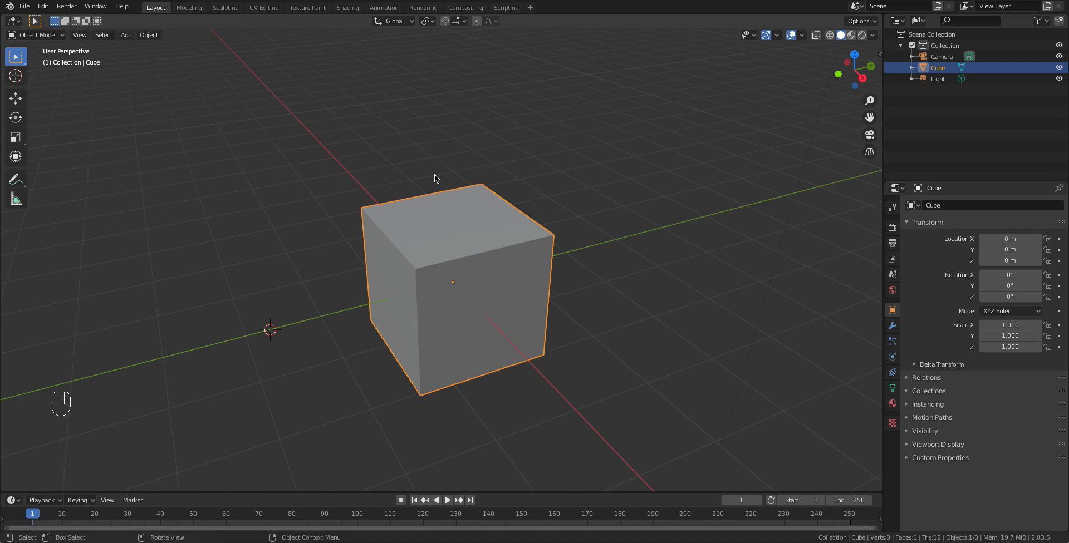
# Step: Set the viewport to the Top viewpoint and bring the cube to the middle of the view
pyautogui.click(79, 35)
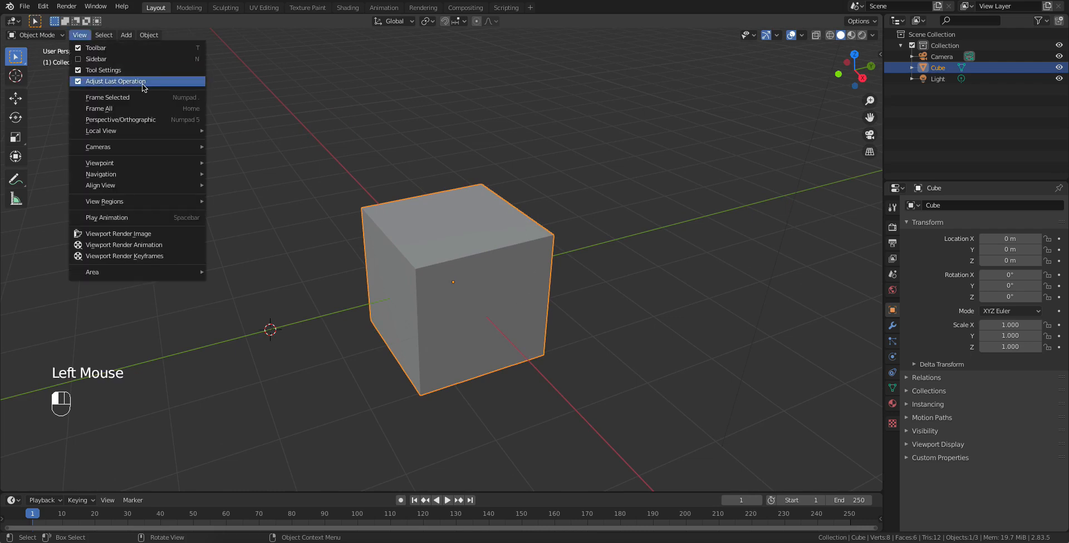
pyautogui.moveTo(109, 150)
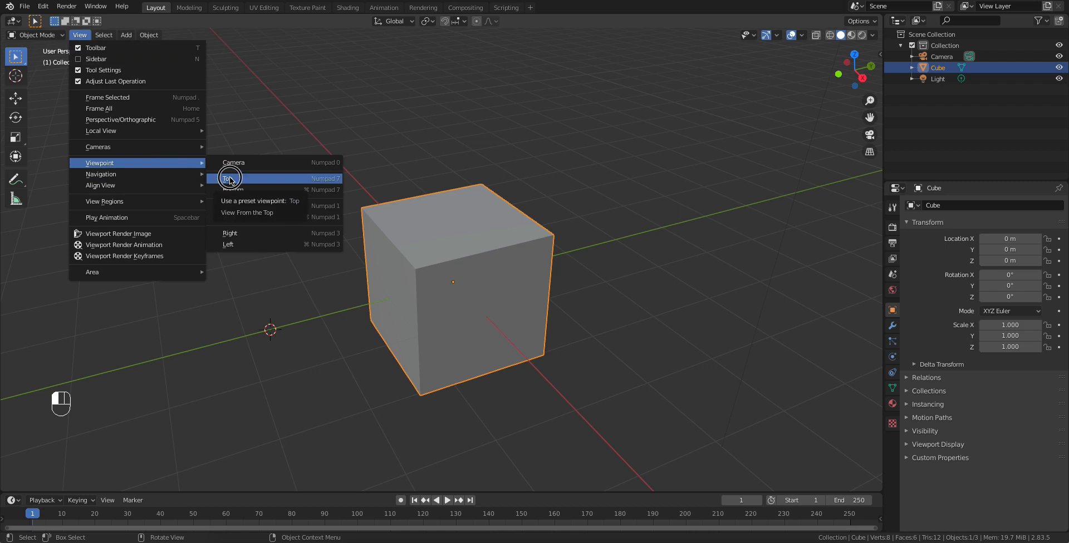
pyautogui.click(230, 178)
pyautogui.scroll(-7, 333, 231)
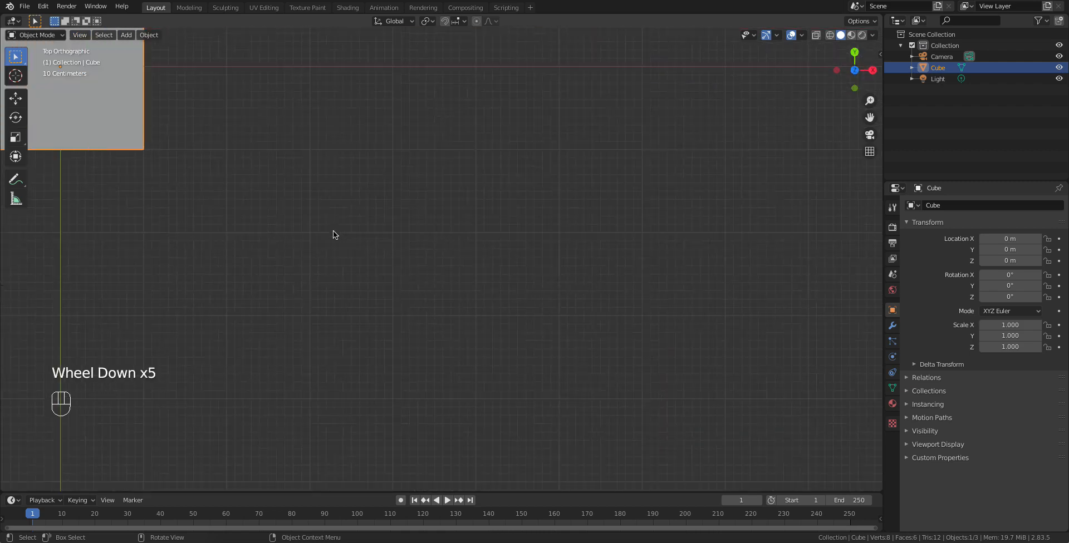
pyautogui.keyDown('shift'); pyautogui.moveTo(245, 179); pyautogui.dragTo(523, 341, button='middle'); pyautogui.keyUp('shift')
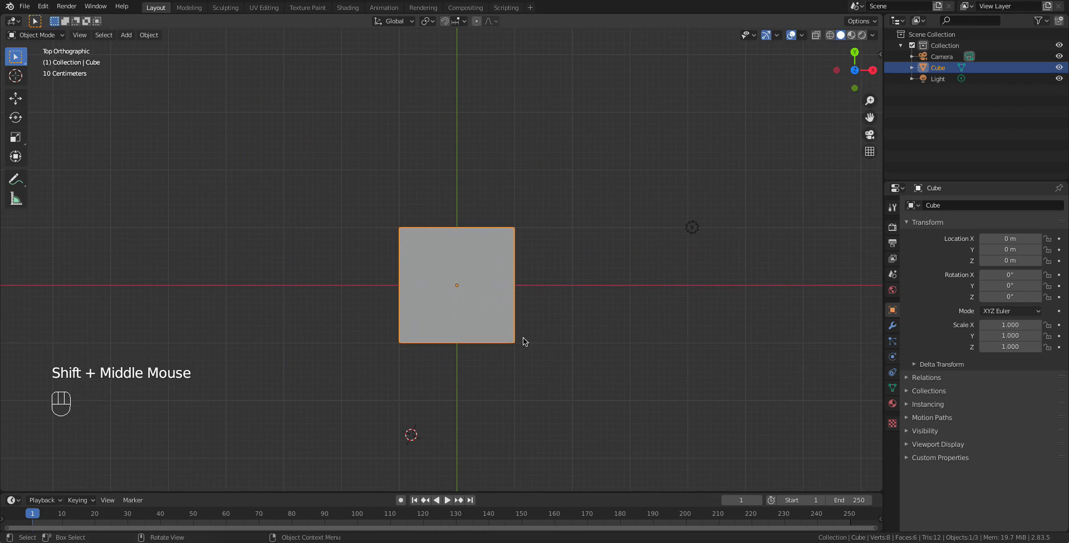
pyautogui.keyDown('shift'); pyautogui.moveTo(423, 301); pyautogui.dragTo(399, 285, button='middle'); pyautogui.keyUp('shift')
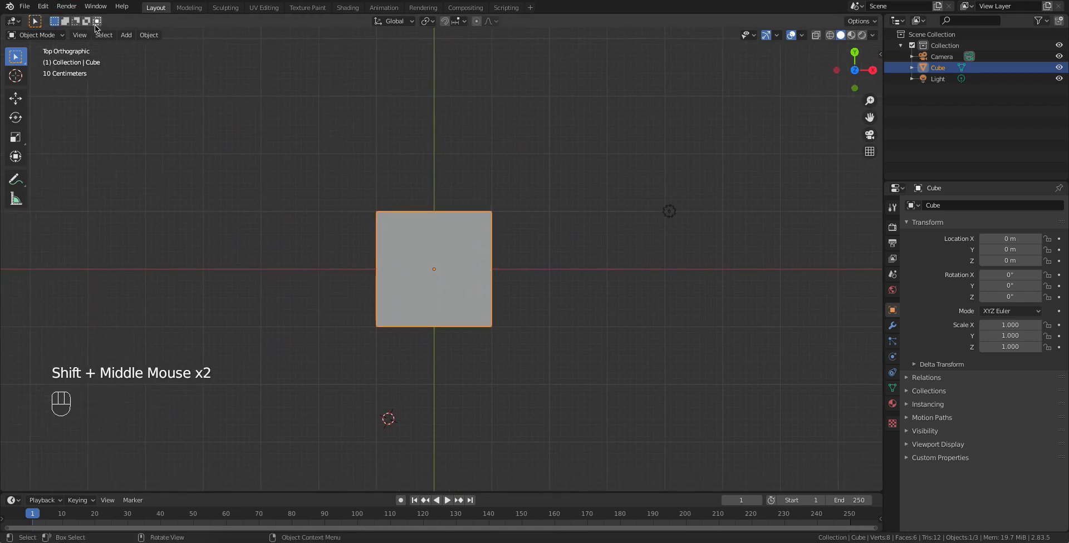
# Step: Look at the cube from the Bottom viewpoint and from the Front viewpoint
pyautogui.click(79, 35)
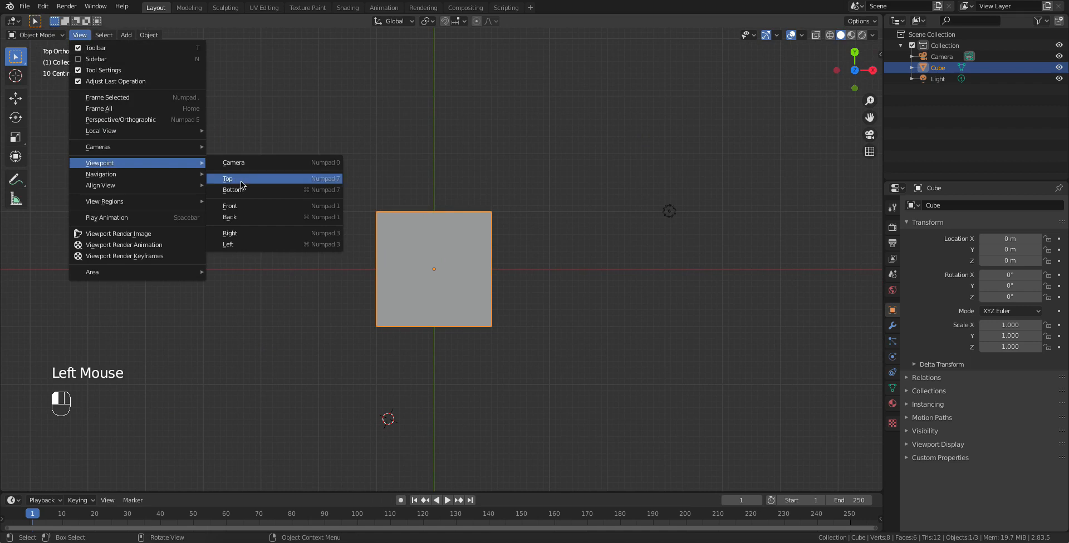
pyautogui.click(239, 189)
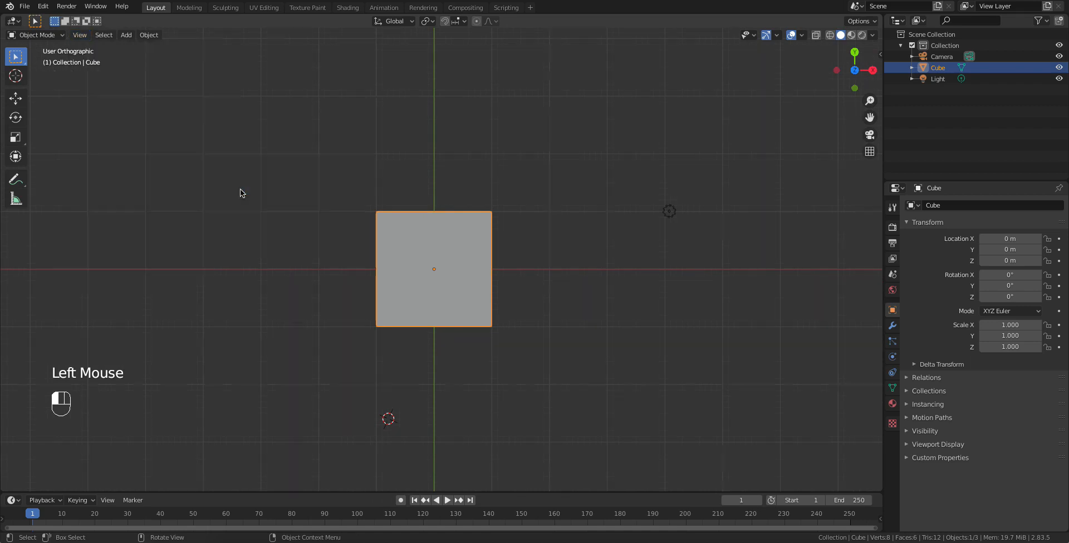
pyautogui.click(79, 34)
pyautogui.moveTo(114, 149)
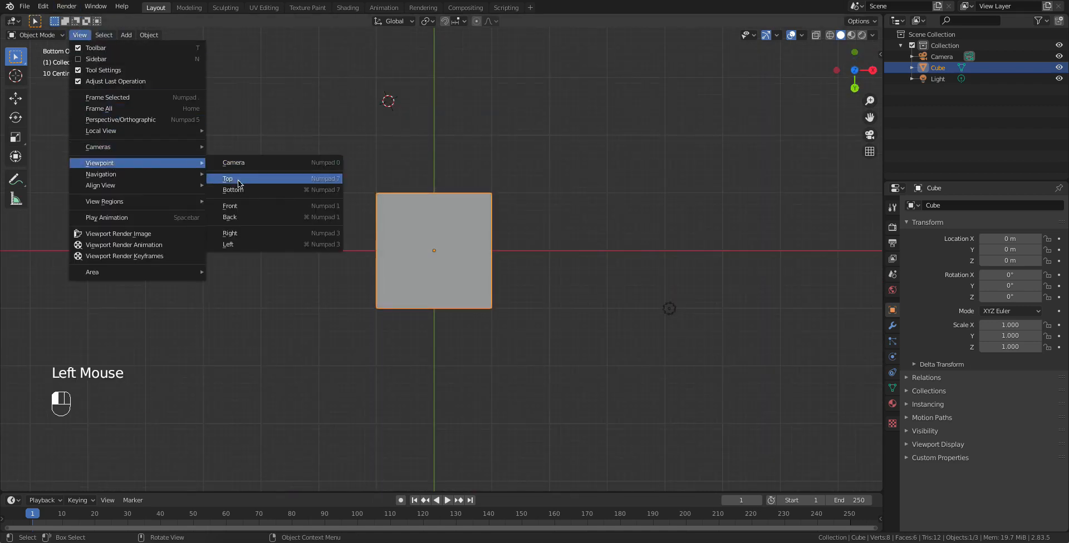
pyautogui.click(236, 210)
pyautogui.scroll(-4, 395, 294)
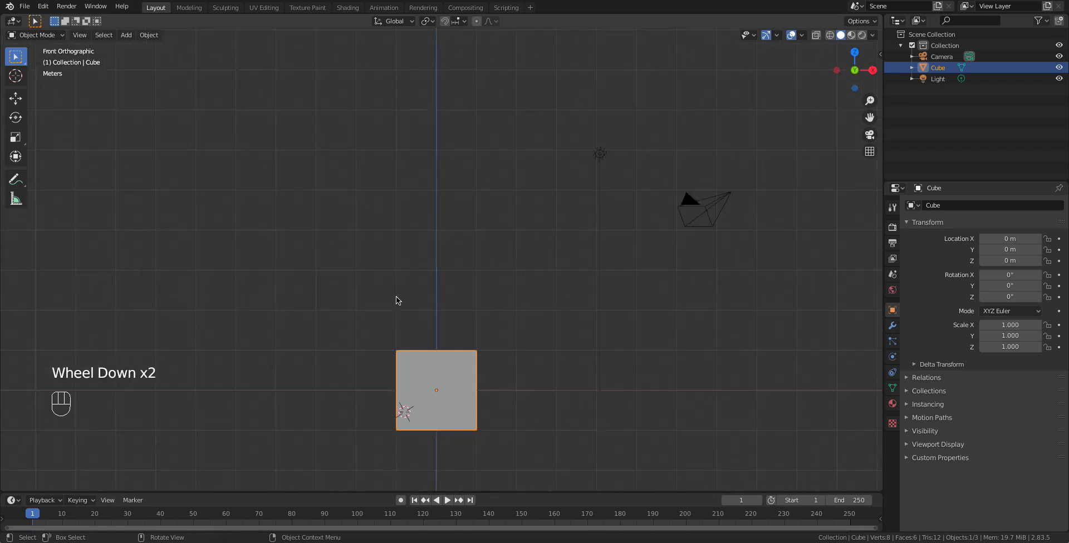
pyautogui.scroll(1, 477, 352)
pyautogui.scroll(1, 476, 352)
# Step: Return to a perspective view and scale the cube along the X axis by about 5.646
pyautogui.moveTo(476, 352); pyautogui.dragTo(399, 382, button='middle')
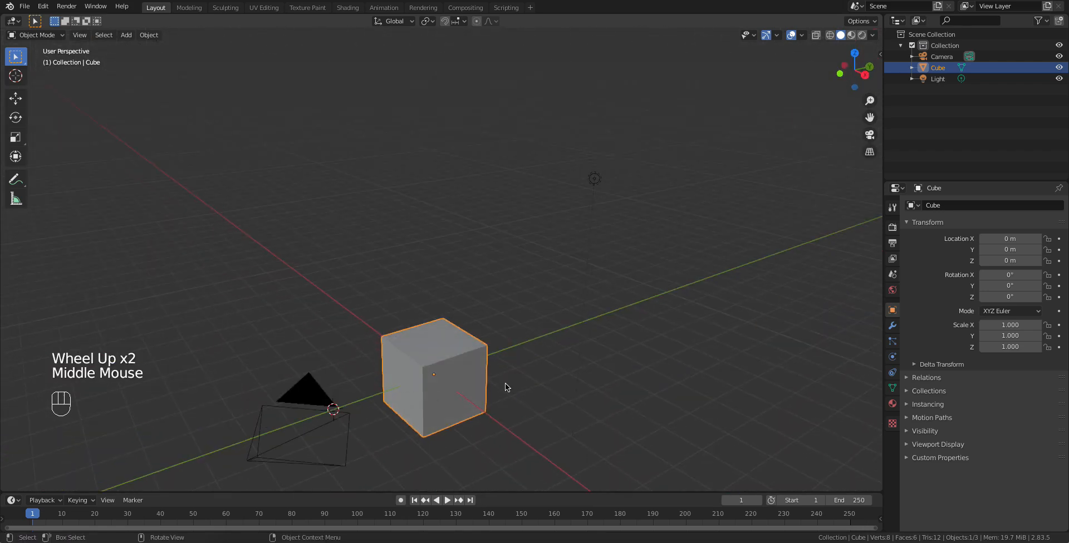
pyautogui.press('s')
pyautogui.press('x')
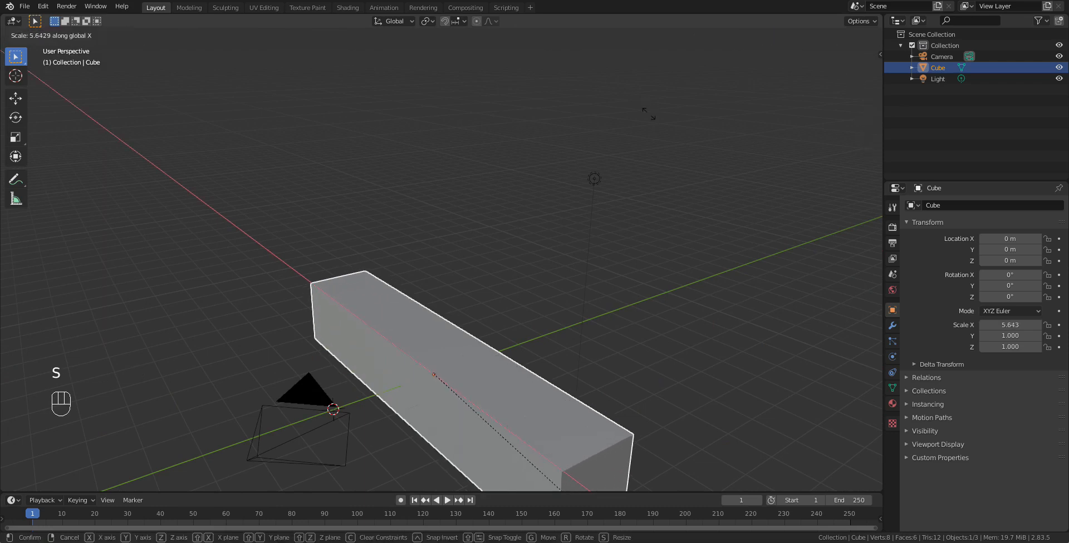
pyautogui.click(636, 125)
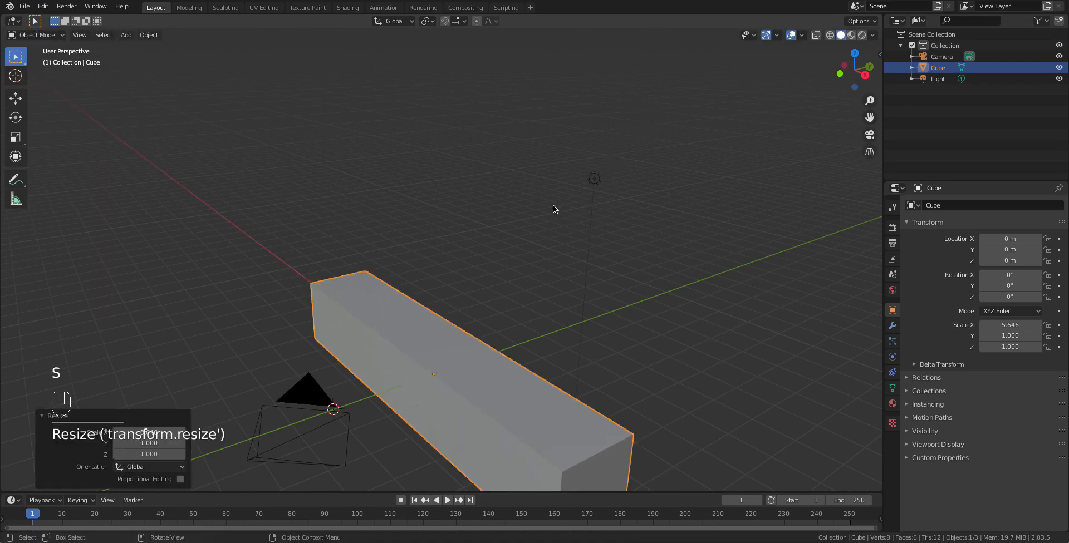
pyautogui.scroll(-2, 525, 227)
pyautogui.keyDown('shift'); pyautogui.moveTo(428, 315); pyautogui.dragTo(446, 217, button='middle'); pyautogui.keyUp('shift')
pyautogui.scroll(2, 481, 259)
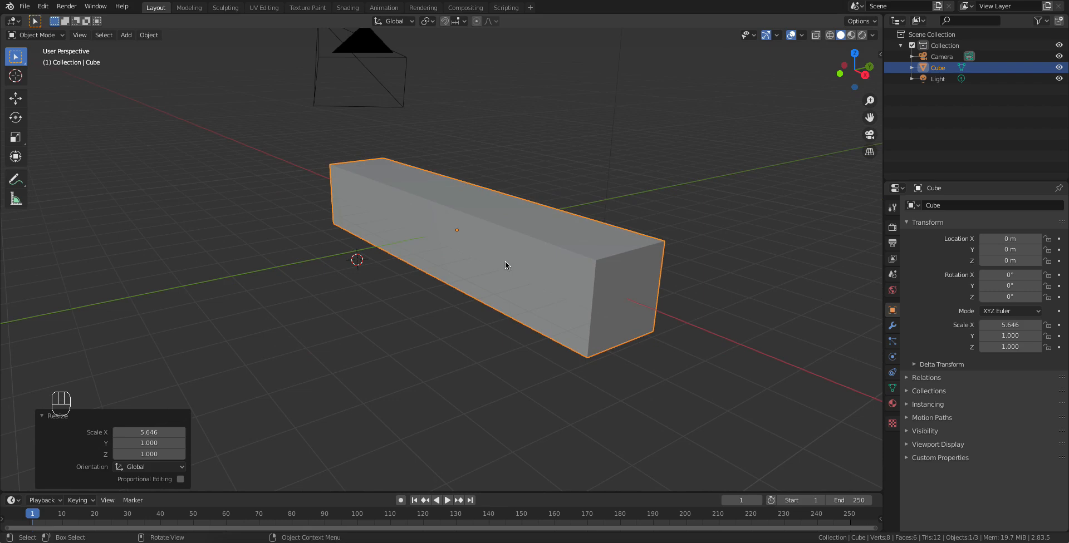
# Step: View the elongated box from the front, right, top and bottom, finishing in an angled perspective view
pyautogui.press('KP_1')
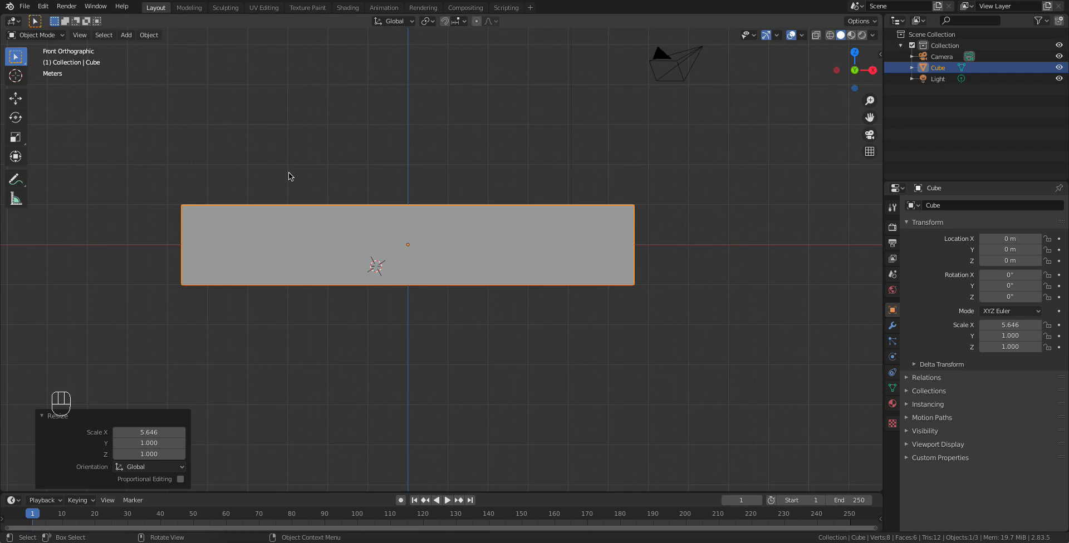
pyautogui.press('KP_3')
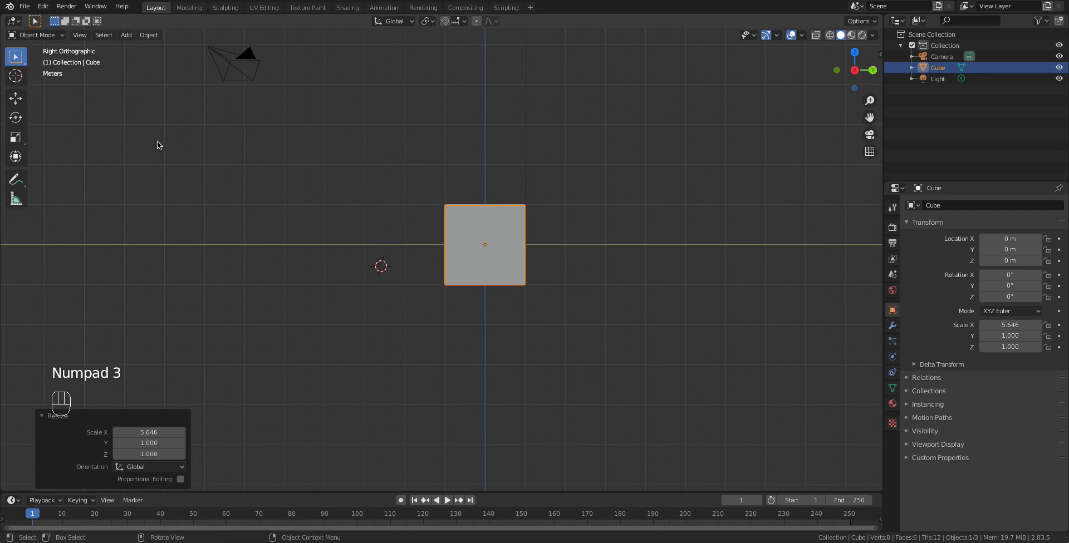
pyautogui.press('KP_7')
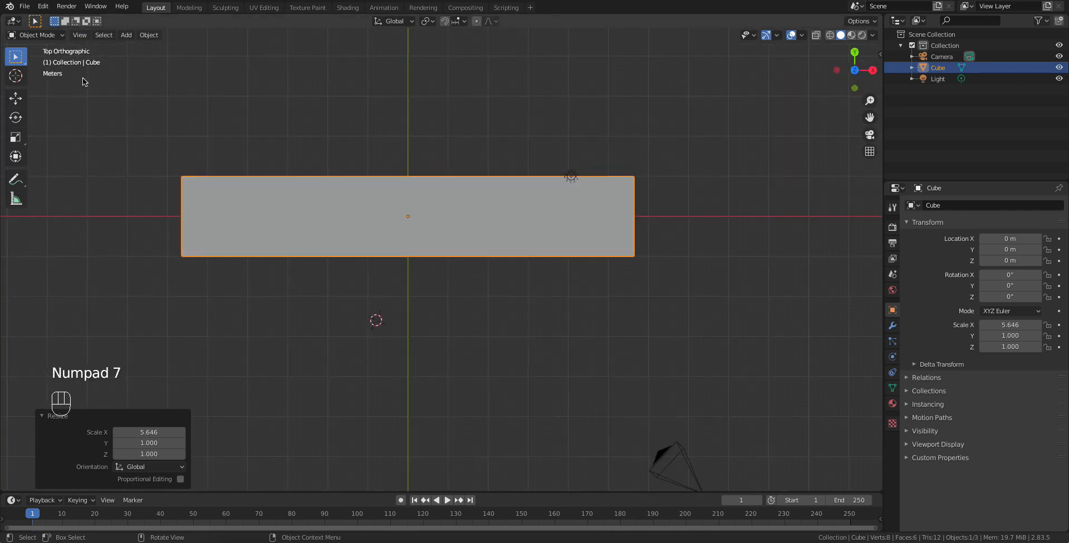
pyautogui.press('KP_9')
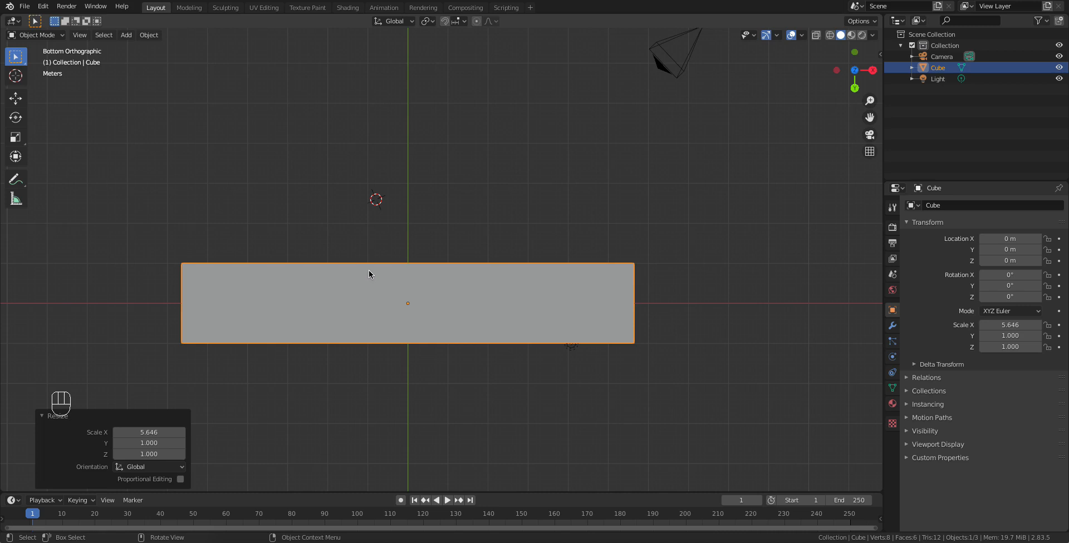
pyautogui.moveTo(406, 249); pyautogui.dragTo(312, 399, button='middle')
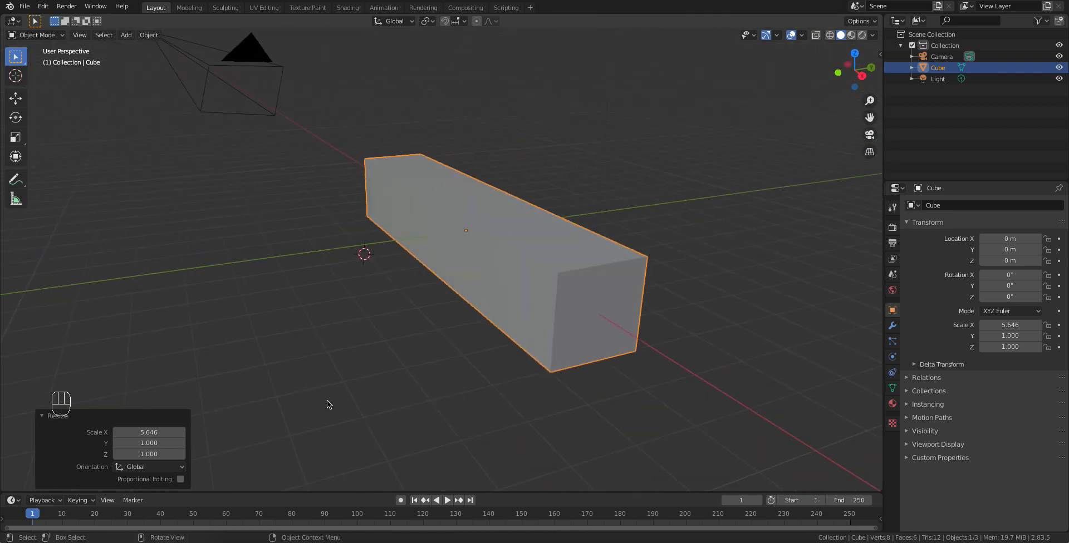
# Step: From the Right viewpoint, orbit the view up and down in fixed increments to examine the box's top and end
pyautogui.press('KP_3')
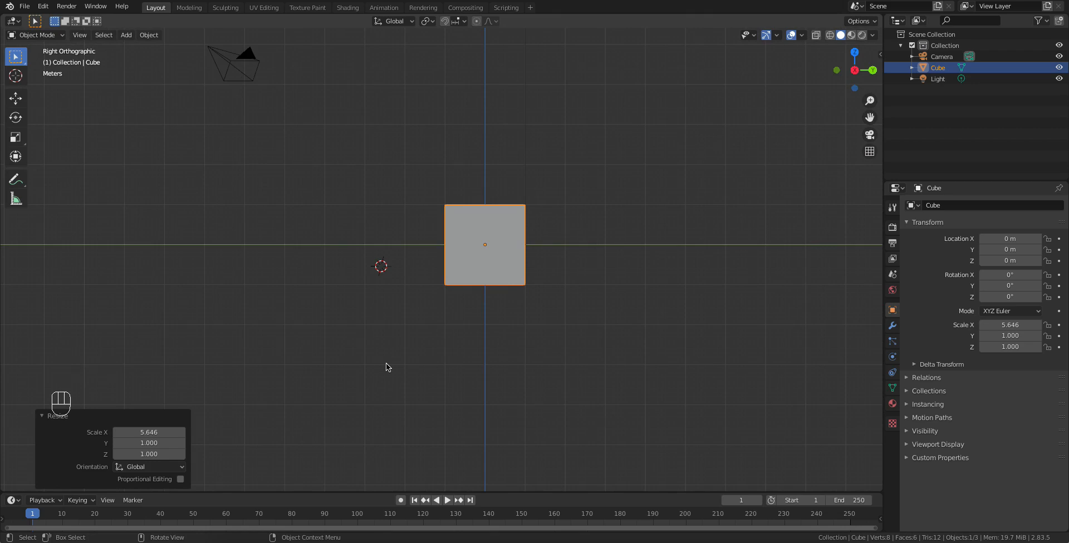
pyautogui.press('KP_8')
pyautogui.press('KP_8')
pyautogui.press('KP_8')
pyautogui.press('KP_2')
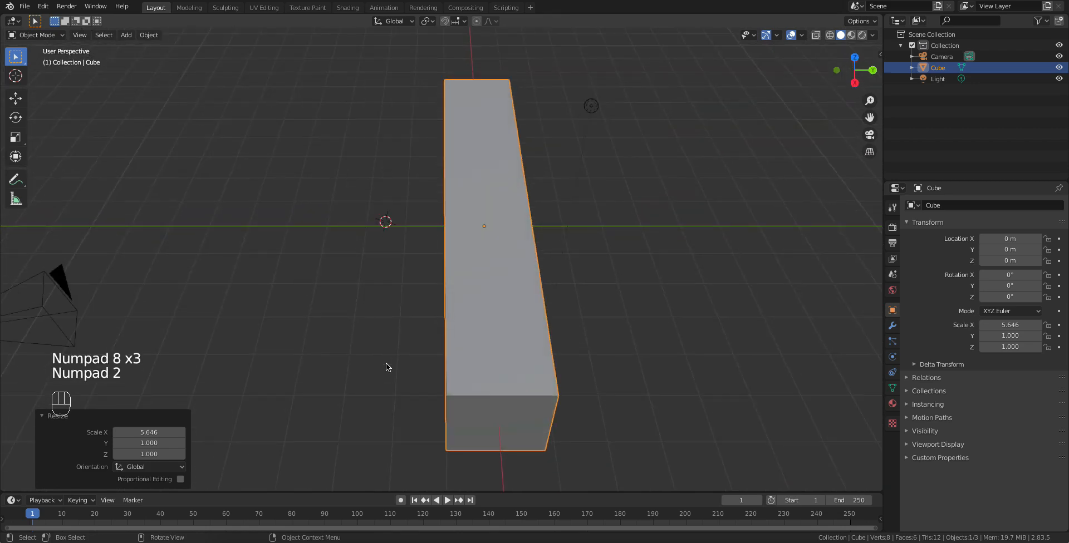
pyautogui.press('KP_2')
pyautogui.press('KP_2')
pyautogui.press('KP_2')
pyautogui.press('KP_8')
pyautogui.press('KP_8')
pyautogui.press('KP_8')
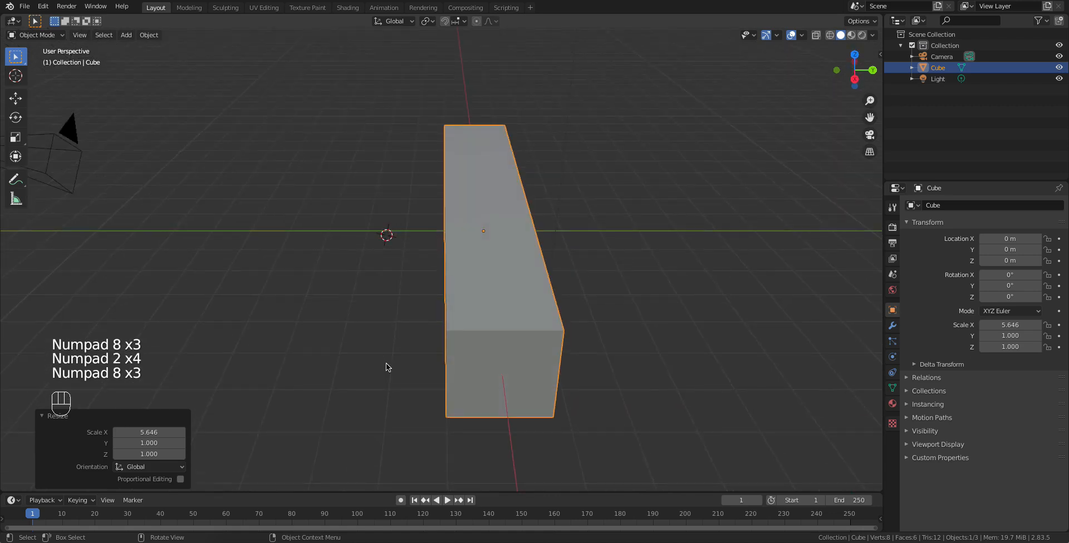
# Step: Orbit the view sideways in fixed increments, first one way and then the other, to examine the box's long sides
pyautogui.press('KP_4')
pyautogui.press('KP_4')
pyautogui.press('KP_4')
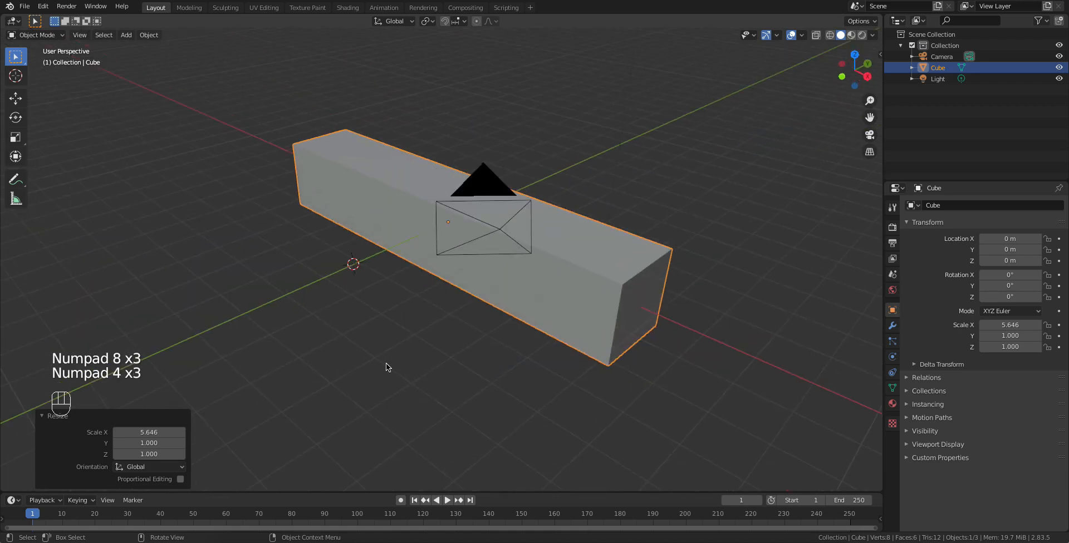
pyautogui.press('KP_6')
pyautogui.press('KP_6')
pyautogui.press('KP_6')
pyautogui.press('KP_6')
pyautogui.press('KP_6')
pyautogui.press('KP_6')
pyautogui.press('KP_6')
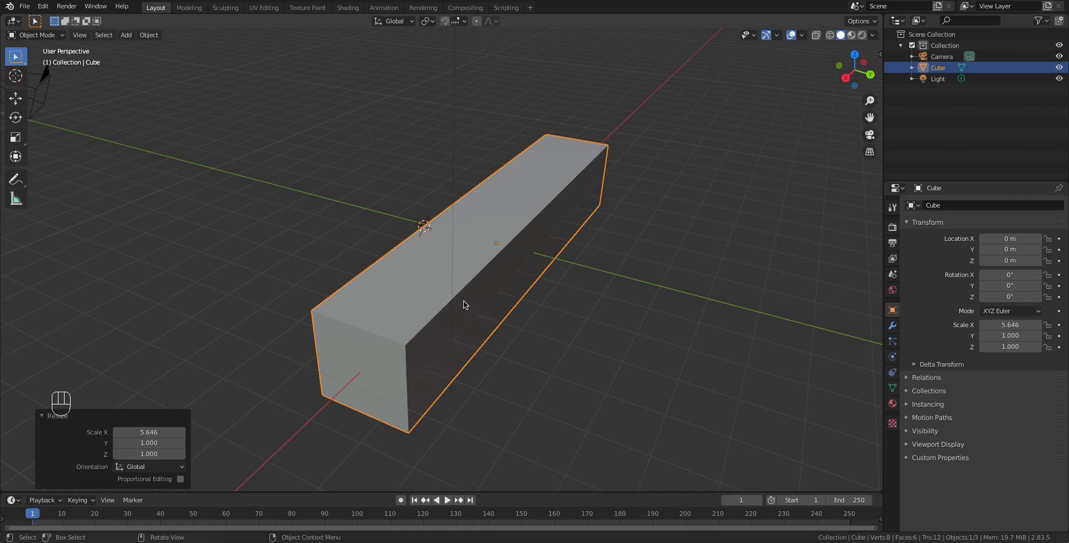
pyautogui.press('Escape')
pyautogui.moveTo(217, 181); pyautogui.dragTo(358, 205, button='middle')
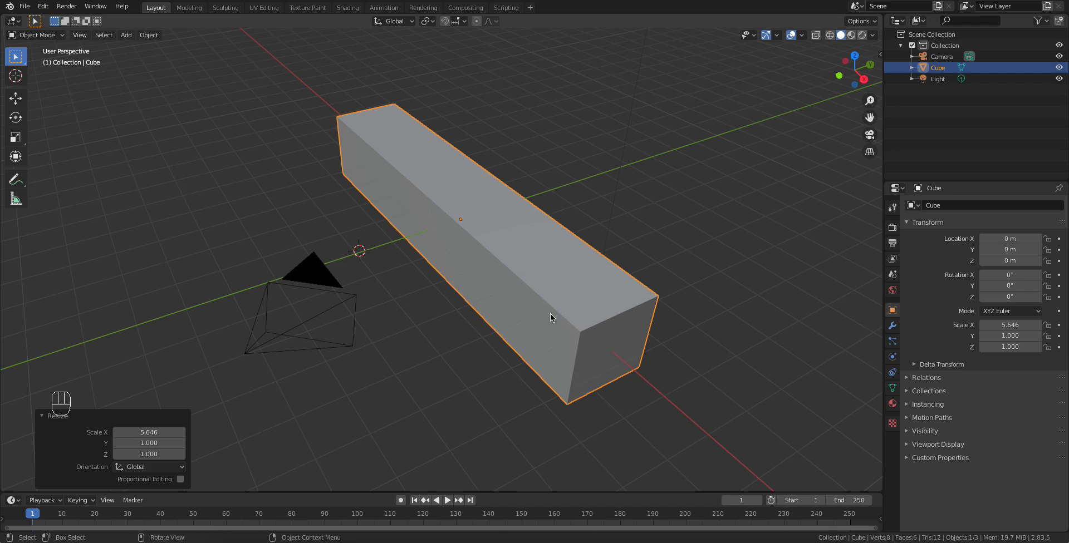
pyautogui.moveTo(553, 315); pyautogui.dragTo(522, 305, button='middle')
pyautogui.scroll(2, 583, 339)
pyautogui.scroll(-1, 576, 334)
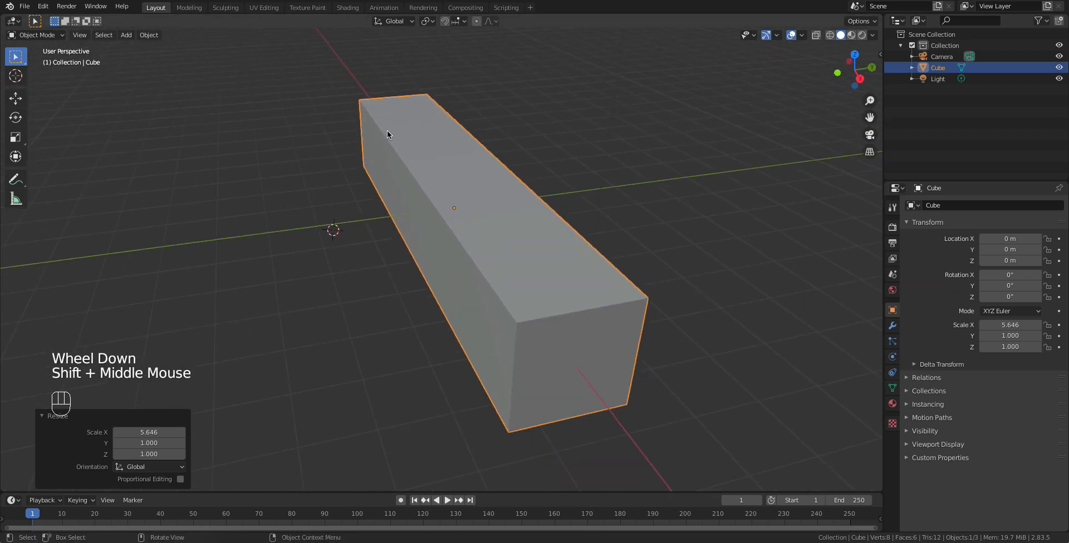